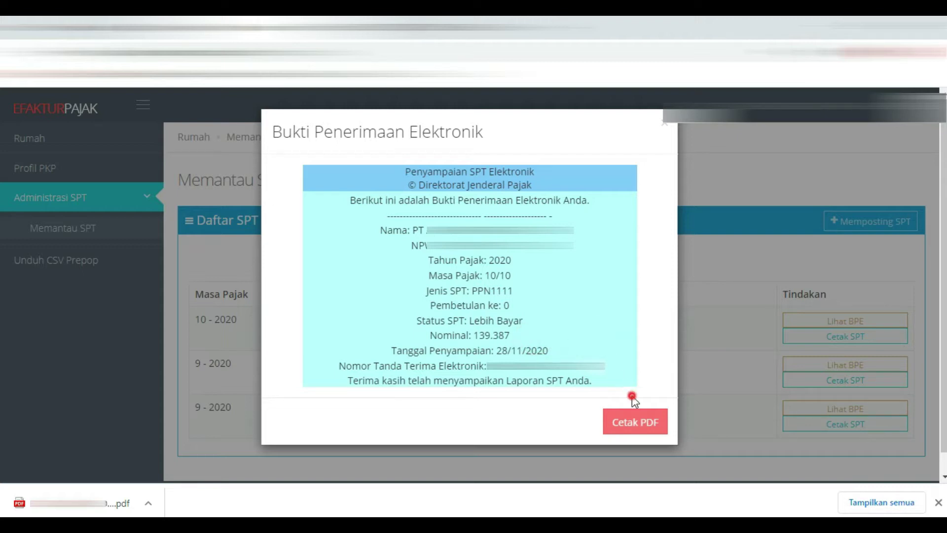
# Review the electronic filing receipt (Bukti Penerimaan Elektronik) for the October 2020 PPN 1111 return, including its status and nominal amount.
pyautogui.click(650, 391)
pyautogui.click(599, 387)
pyautogui.click(545, 339)
pyautogui.click(518, 342)
pyautogui.click(542, 337)
pyautogui.click(529, 339)
pyautogui.click(532, 340)
pyautogui.click(590, 341)
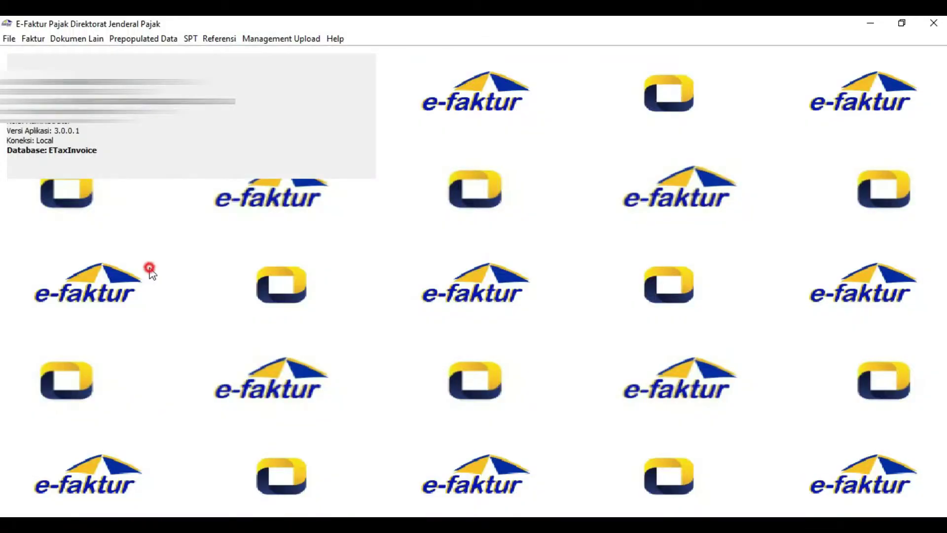
pyautogui.click(183, 143)
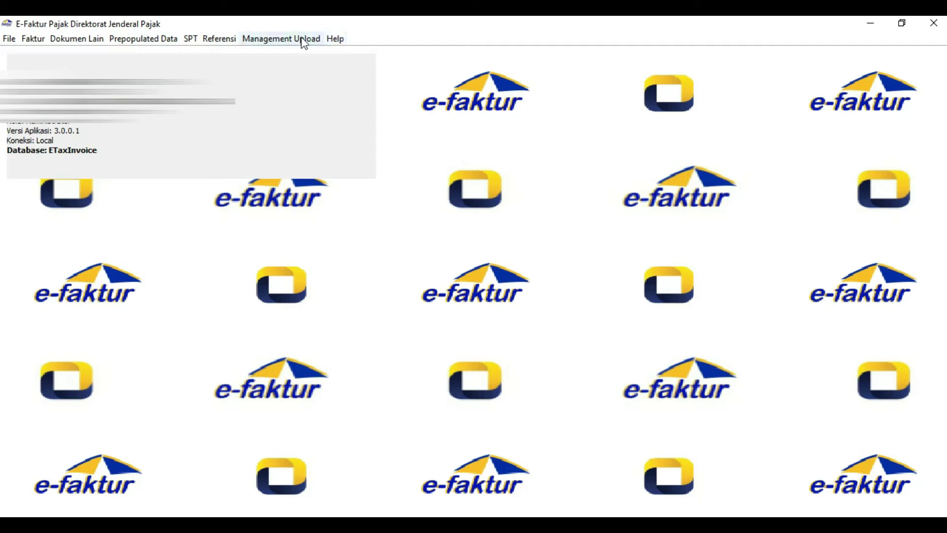
pyautogui.click(168, 56)
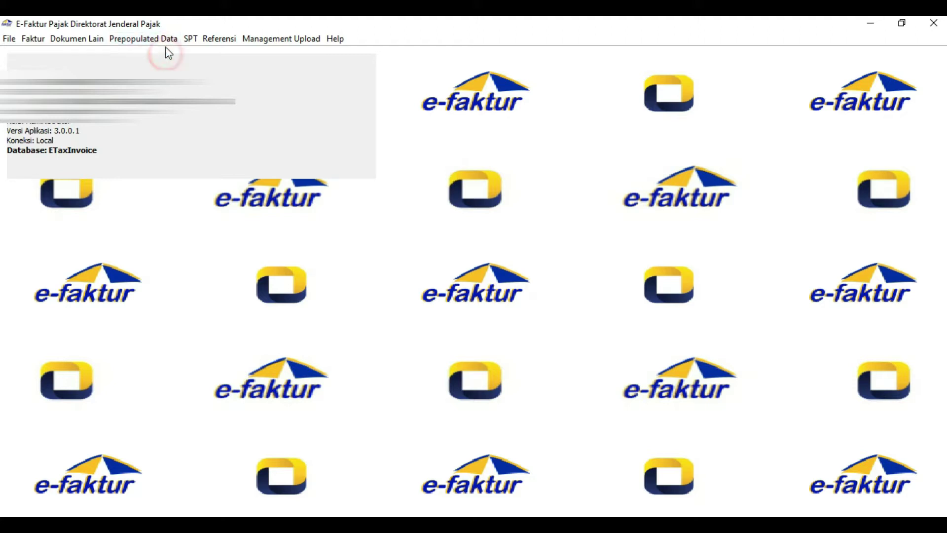
pyautogui.click(166, 54)
pyautogui.click(167, 50)
pyautogui.click(165, 56)
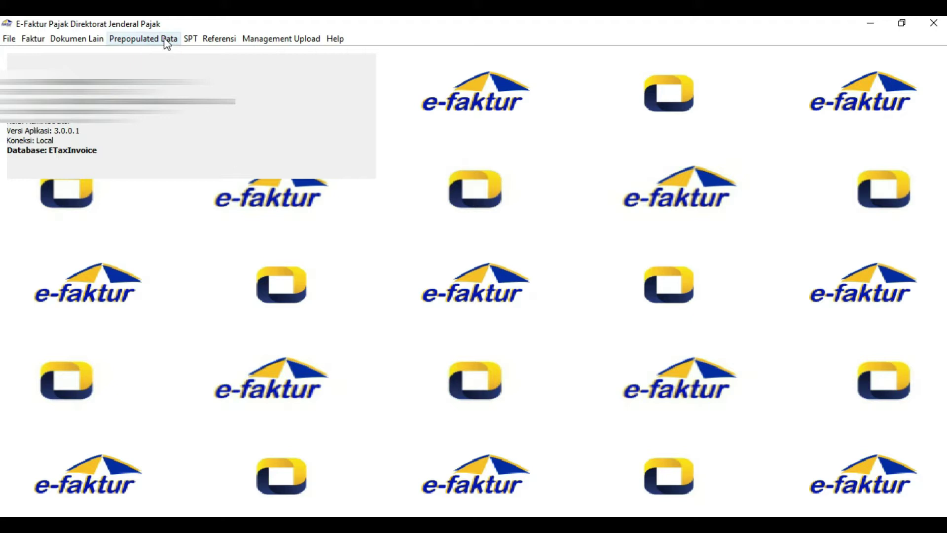
# In the e-Faktur desktop application, request the prepopulated input tax invoices (Faktur Pajak Masukan) for tax period 10 of 2020.
pyautogui.click(166, 40)
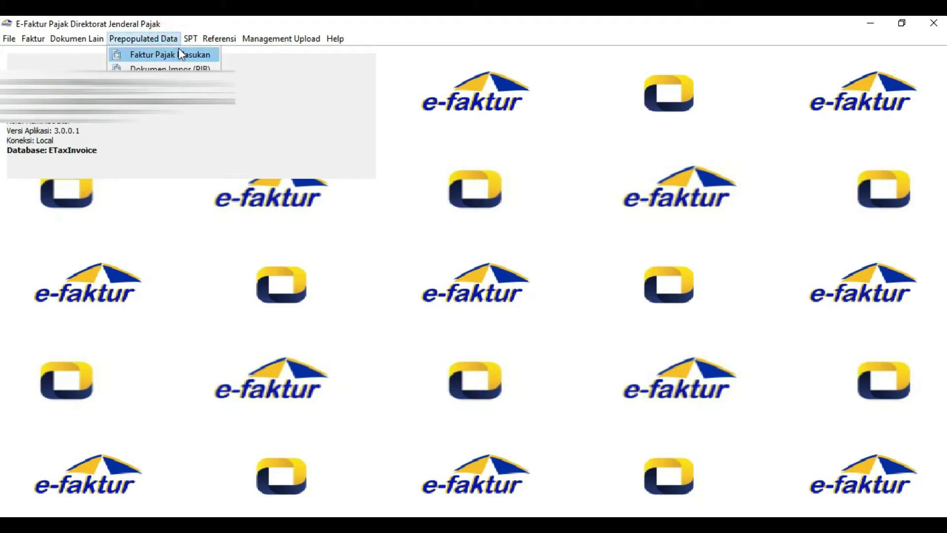
pyautogui.click(215, 54)
pyautogui.click(207, 139)
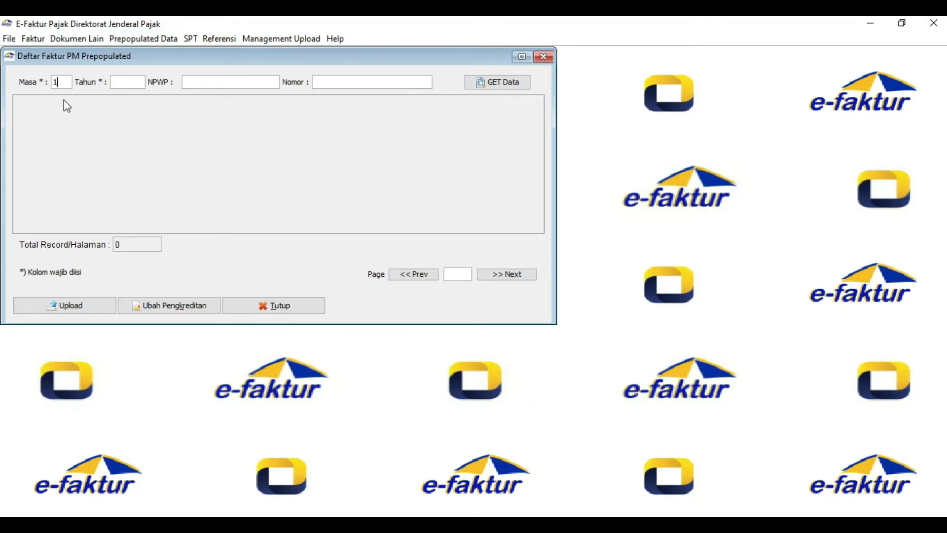
pyautogui.click(135, 87)
pyautogui.click(118, 127)
pyautogui.click(173, 109)
pyautogui.click(334, 127)
pyautogui.click(392, 126)
pyautogui.click(504, 82)
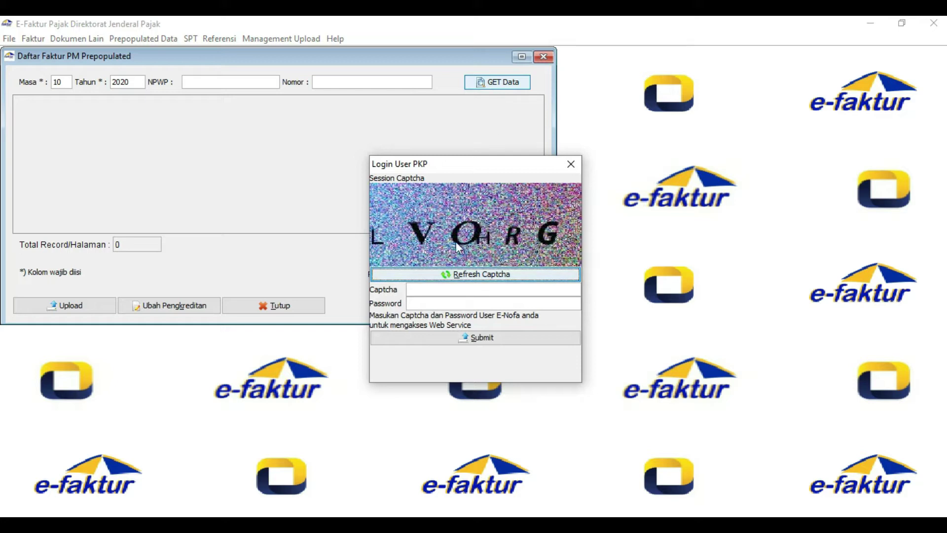
# Load a new login captcha, enter it with the E-Nofa account password and submit the PKP user login.
pyautogui.click(446, 274)
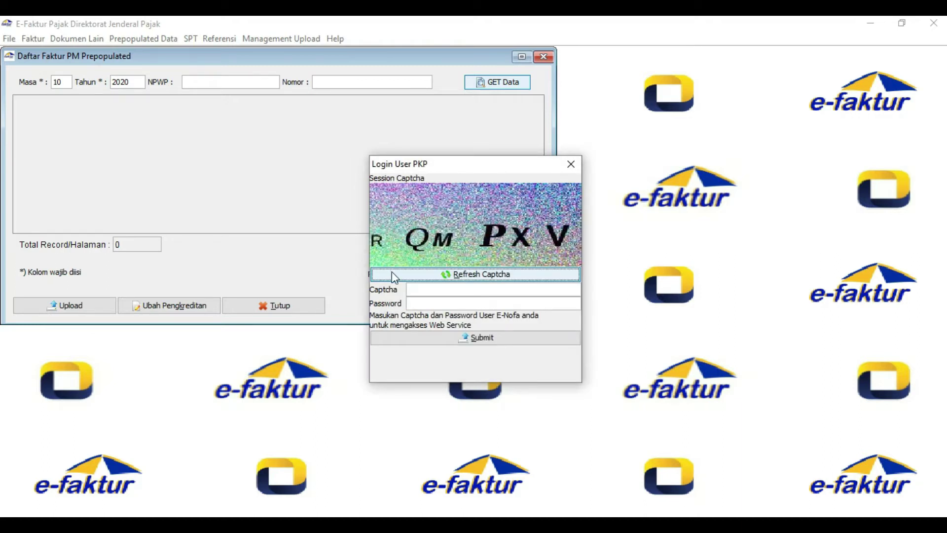
pyautogui.click(440, 286)
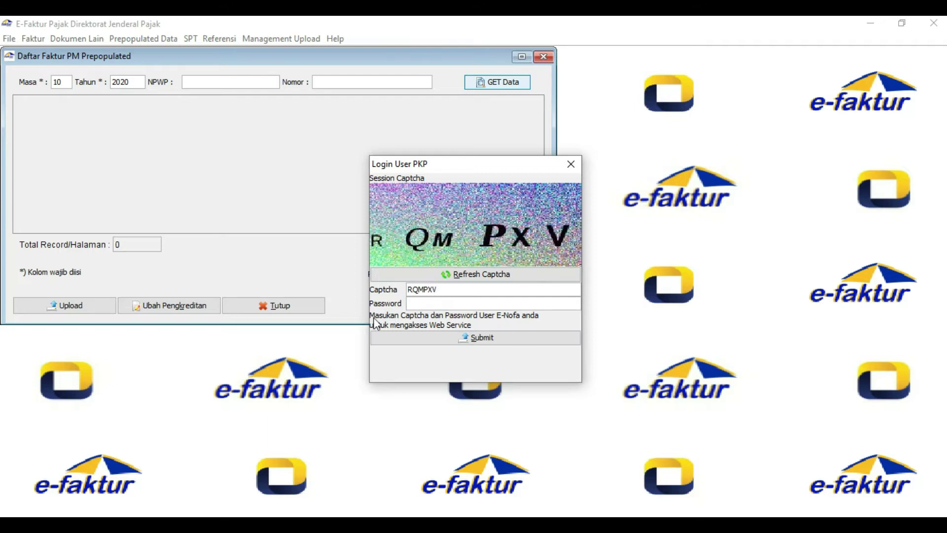
pyautogui.click(411, 304)
pyautogui.click(503, 339)
pyautogui.click(505, 336)
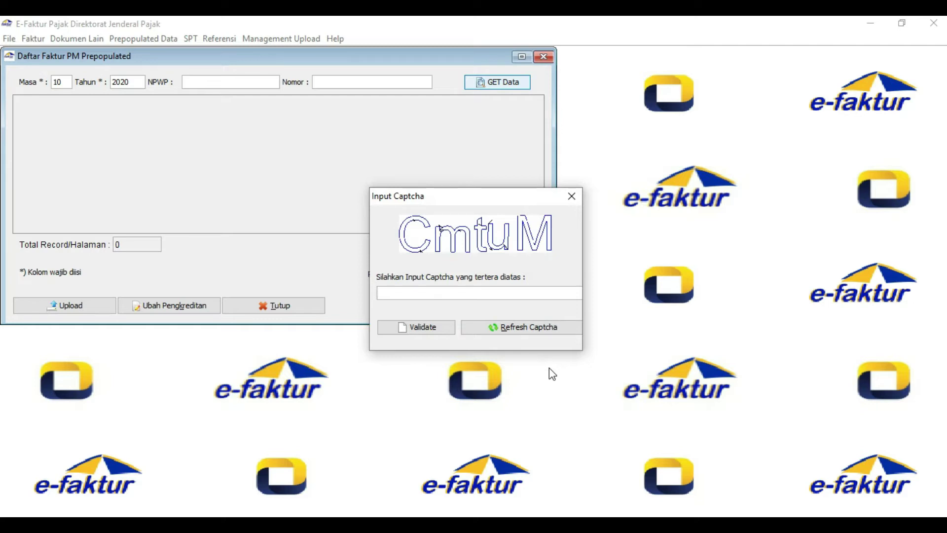
# Enter the displayed code in the Input Captcha dialog and validate it to retrieve the invoice data.
pyautogui.write('CmtuM')
pyautogui.click(449, 309)
pyautogui.click(445, 345)
pyautogui.click(448, 332)
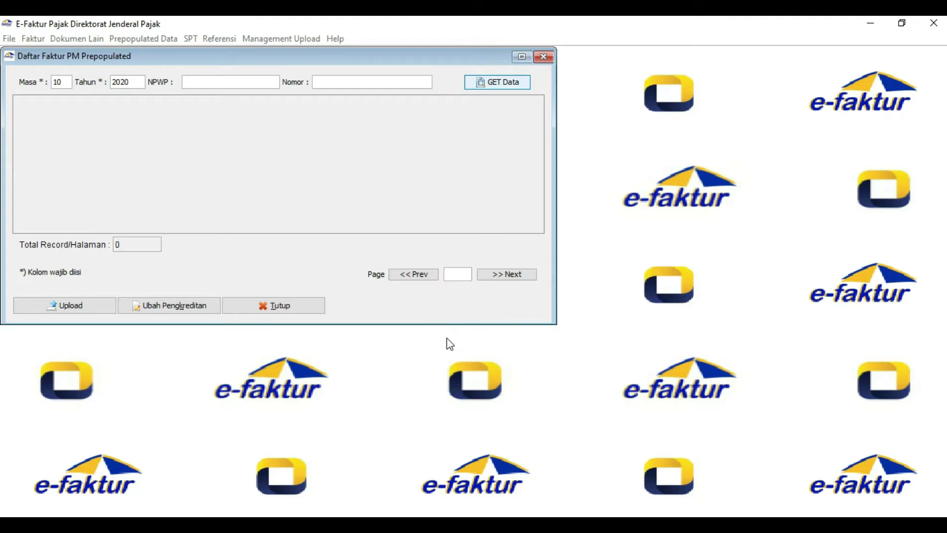
# Check the total number of records retrieved in the prepopulated input invoice list.
pyautogui.click(349, 276)
pyautogui.click(285, 255)
pyautogui.click(185, 256)
pyautogui.click(124, 257)
pyautogui.click(152, 263)
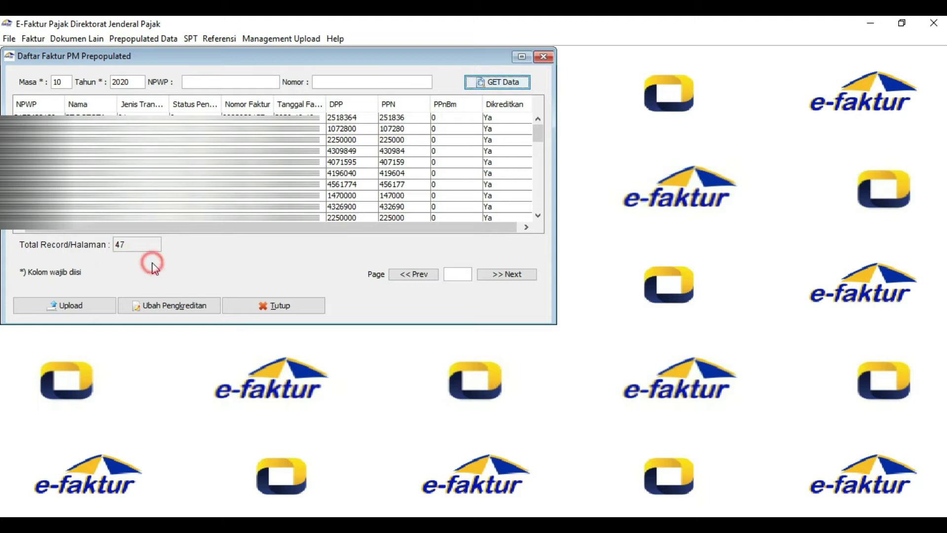
pyautogui.click(135, 264)
pyautogui.click(135, 263)
pyautogui.click(135, 263)
pyautogui.click(135, 263)
pyautogui.click(135, 261)
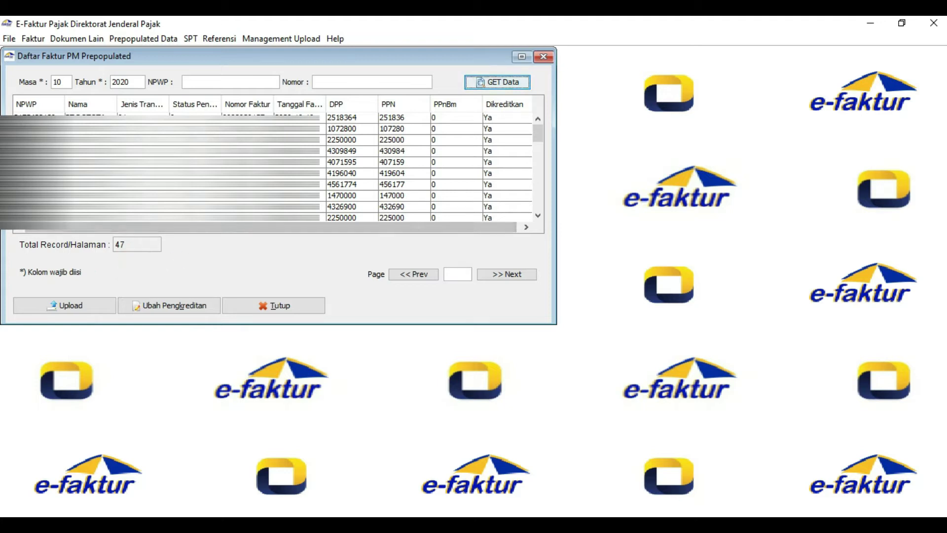
# Select all retrieved input tax invoices, upload them and confirm the upload.
pyautogui.click(206, 118)
pyautogui.moveTo(538, 132); pyautogui.dragTo(538, 200)
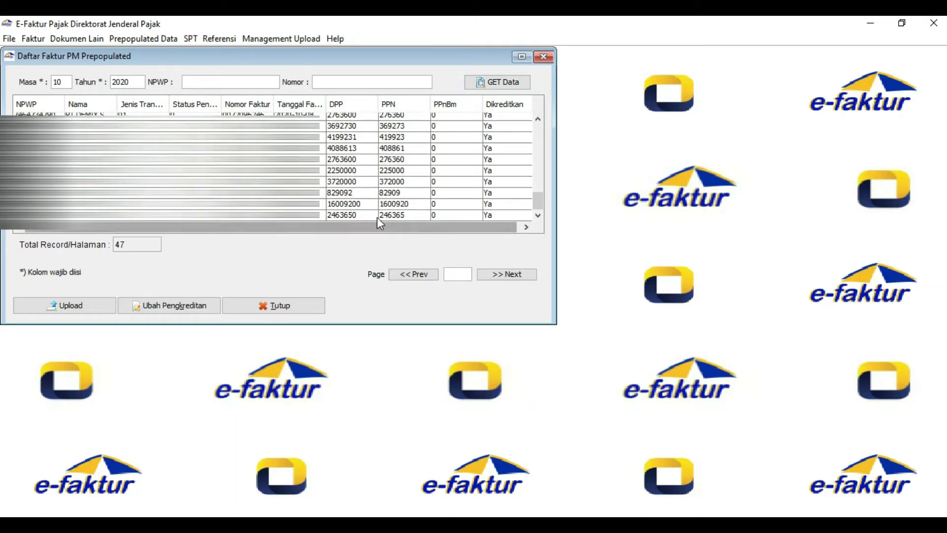
pyautogui.hotkey('ctrl', 'a')
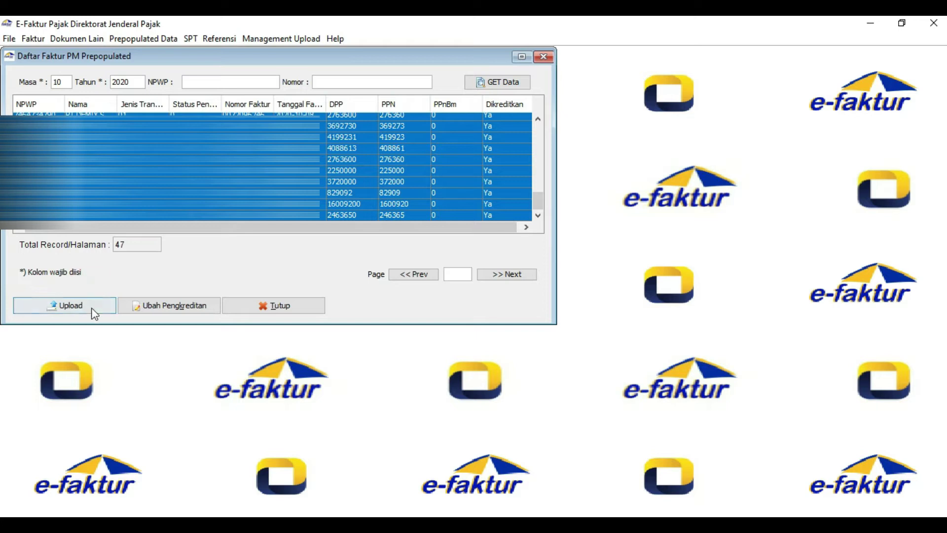
pyautogui.click(93, 284)
pyautogui.click(98, 274)
pyautogui.click(99, 281)
pyautogui.click(118, 253)
pyautogui.click(100, 275)
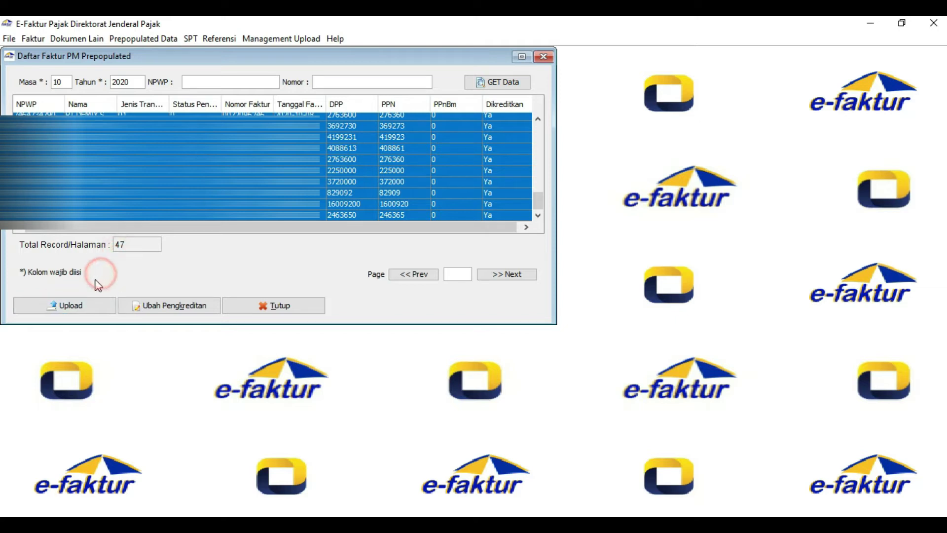
pyautogui.click(89, 307)
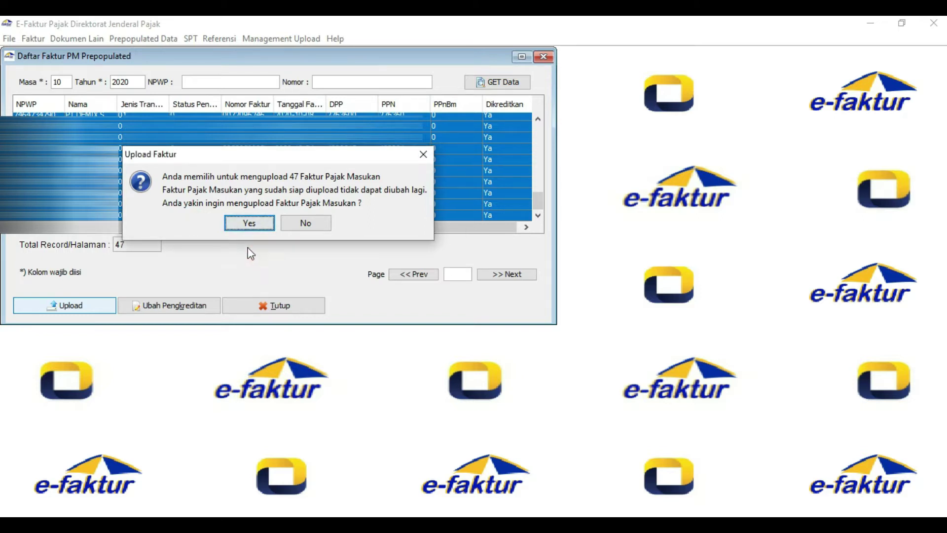
pyautogui.click(252, 224)
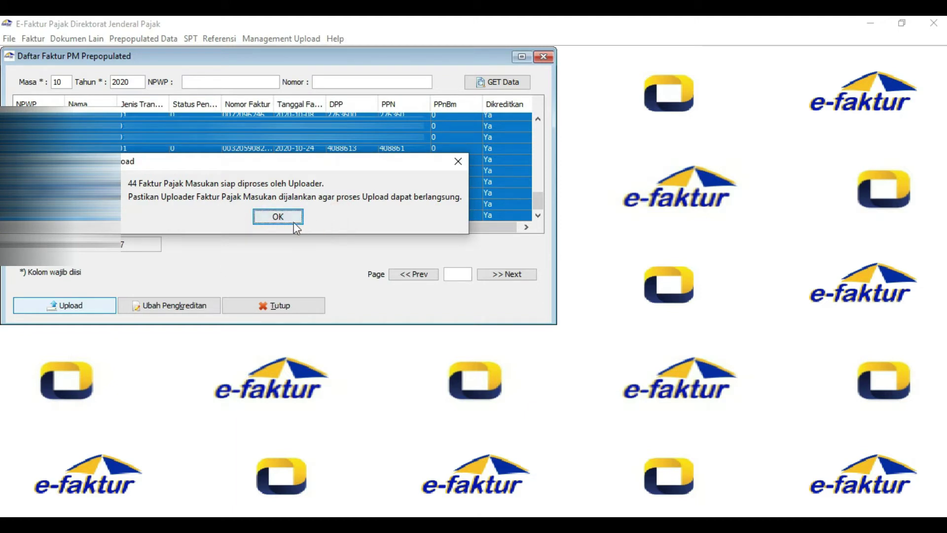
pyautogui.click(131, 175)
pyautogui.click(146, 173)
pyautogui.click(127, 171)
pyautogui.click(131, 186)
pyautogui.click(269, 219)
# Open the Monitor Upload window and show the upload log for input invoices (Faktur PM).
pyautogui.click(177, 183)
pyautogui.click(67, 159)
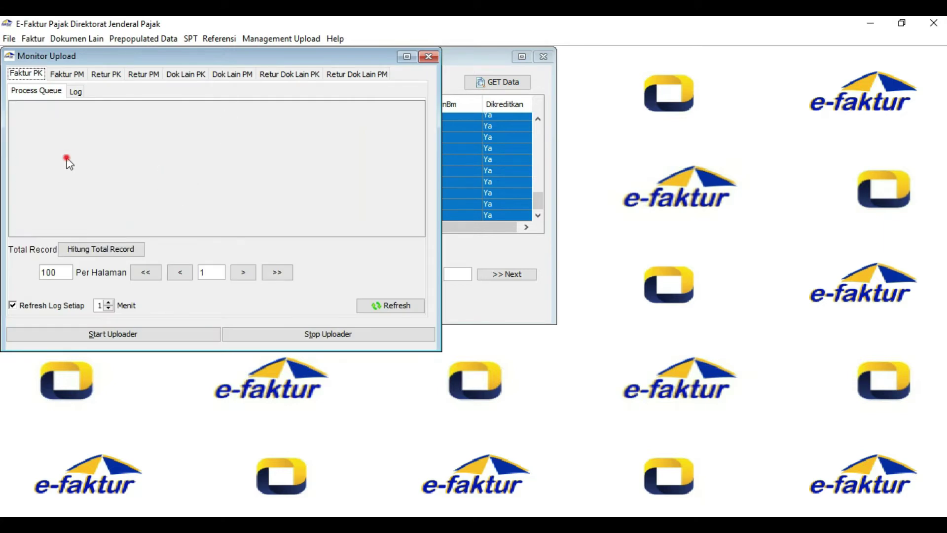
pyautogui.click(75, 74)
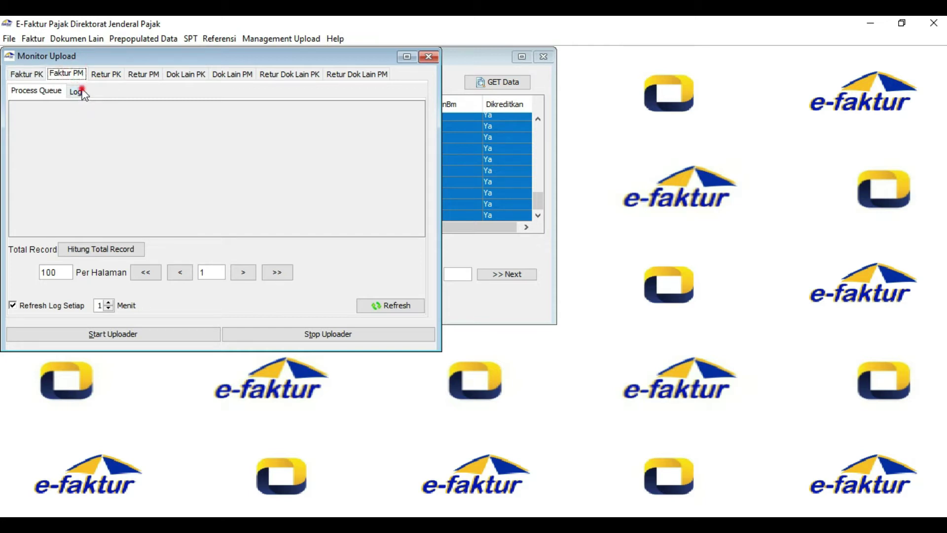
pyautogui.click(79, 91)
pyautogui.click(83, 136)
pyautogui.click(288, 191)
pyautogui.click(288, 191)
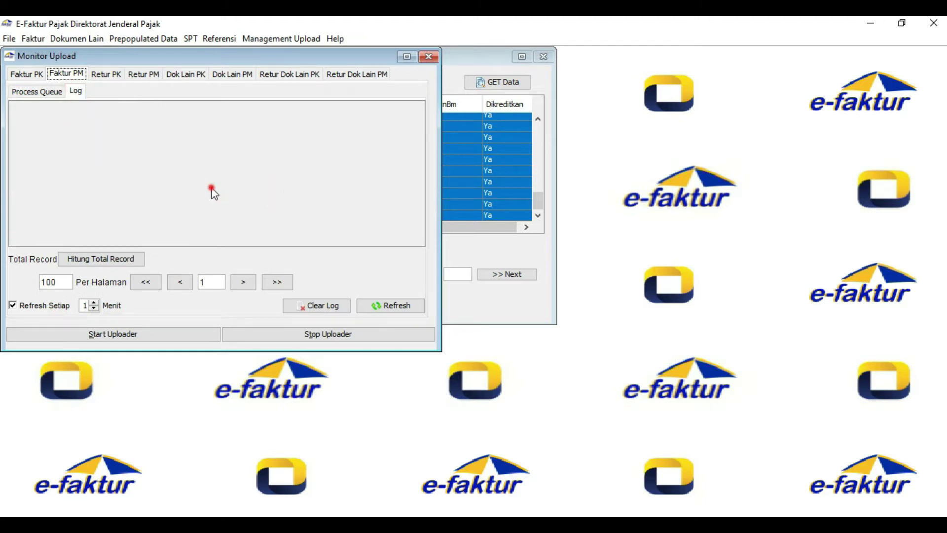
# Start the uploader for the queued input invoices and dismiss the information notice.
pyautogui.click(141, 333)
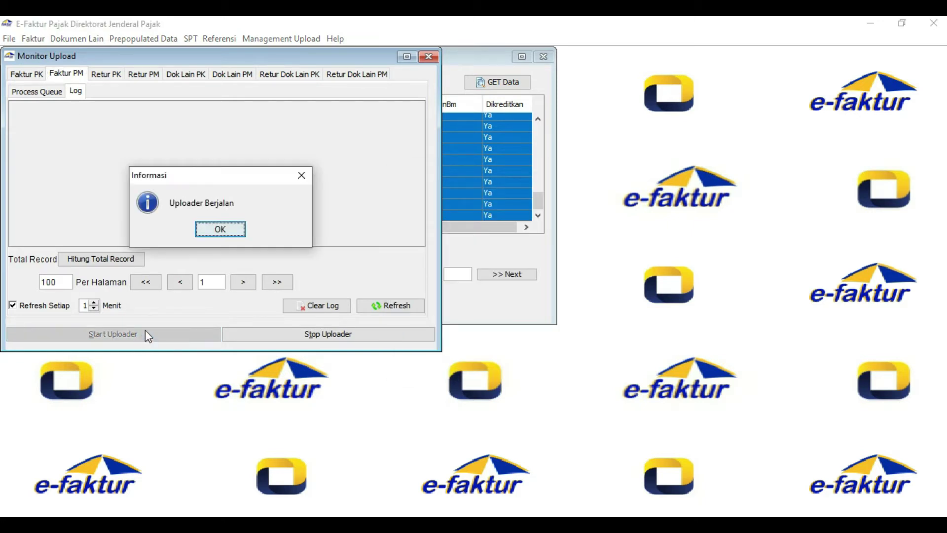
pyautogui.click(270, 230)
pyautogui.click(274, 231)
pyautogui.click(267, 232)
pyautogui.click(271, 229)
pyautogui.click(235, 230)
pyautogui.click(303, 205)
pyautogui.click(310, 199)
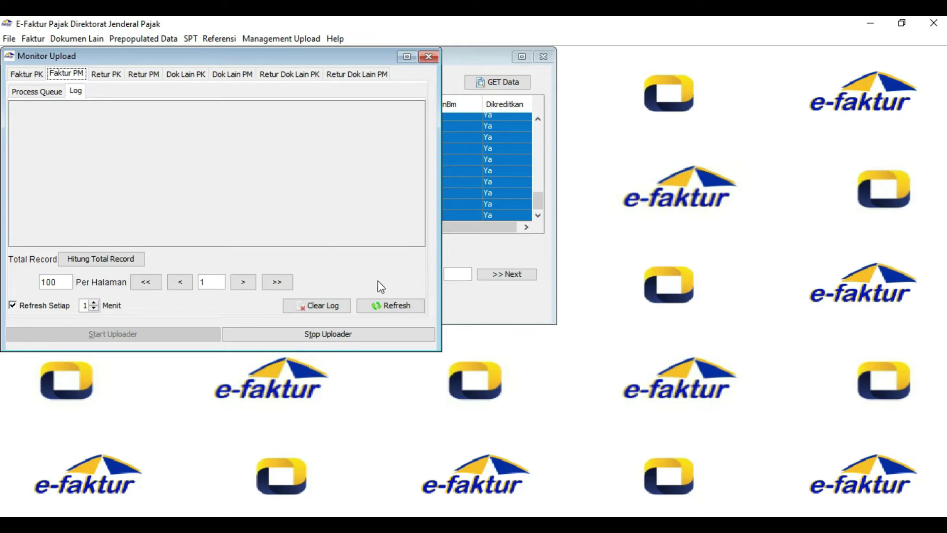
# Refresh the Faktur PM upload log and widen its columns so the messages are readable.
pyautogui.click(399, 281)
pyautogui.click(393, 303)
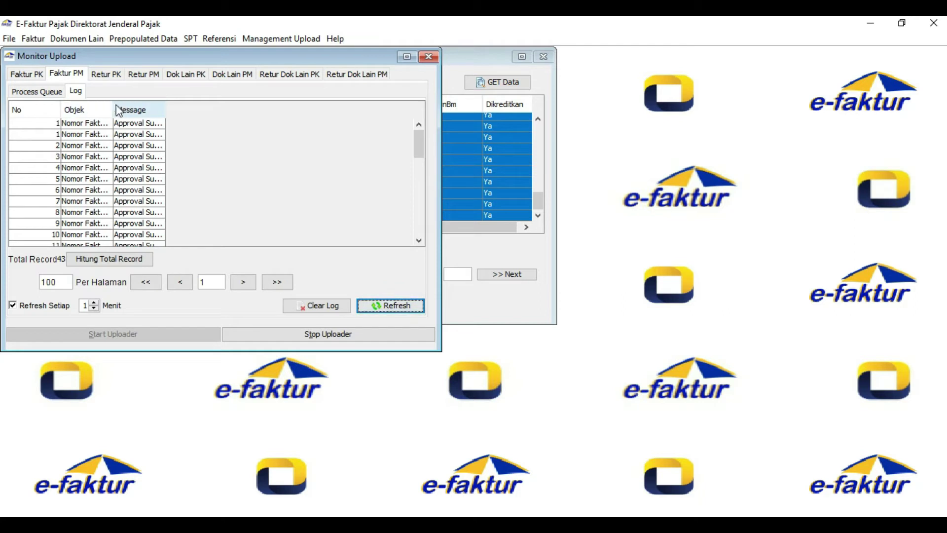
pyautogui.moveTo(113, 109); pyautogui.dragTo(214, 111)
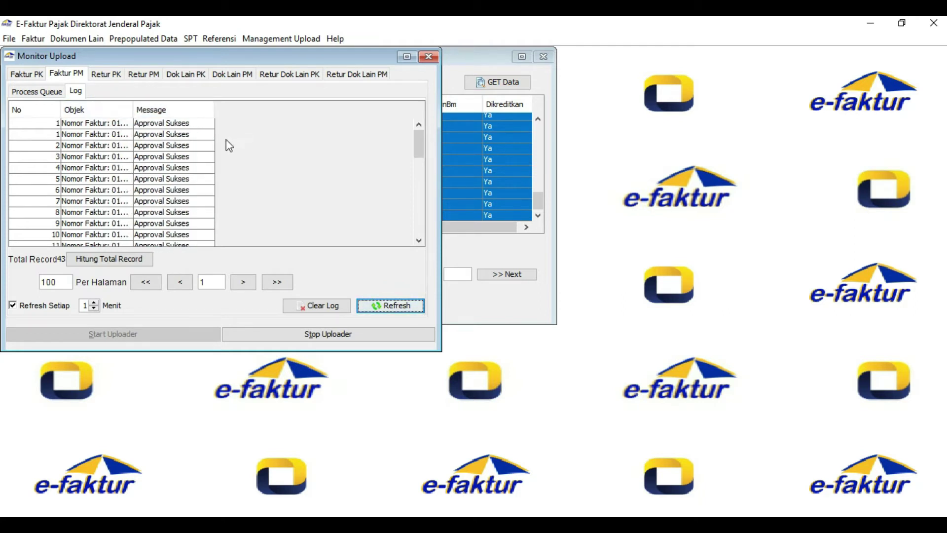
# Review the approval message of each uploaded invoice in the Faktur PM log, down to the last record.
pyautogui.click(197, 126)
pyautogui.click(200, 132)
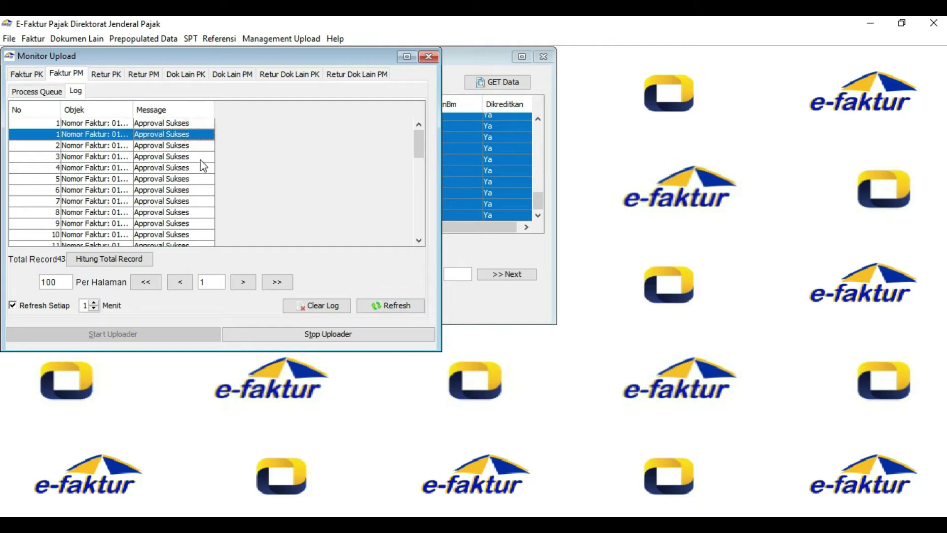
pyautogui.click(201, 145)
pyautogui.click(201, 157)
pyautogui.click(201, 168)
pyautogui.click(201, 178)
pyautogui.click(201, 189)
pyautogui.click(200, 201)
pyautogui.click(201, 212)
pyautogui.click(333, 178)
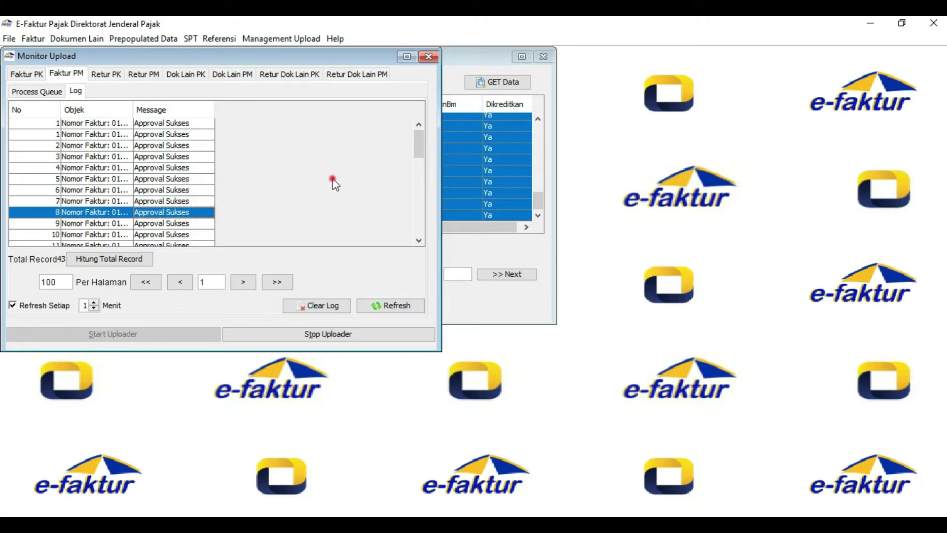
pyautogui.moveTo(415, 138); pyautogui.dragTo(410, 235)
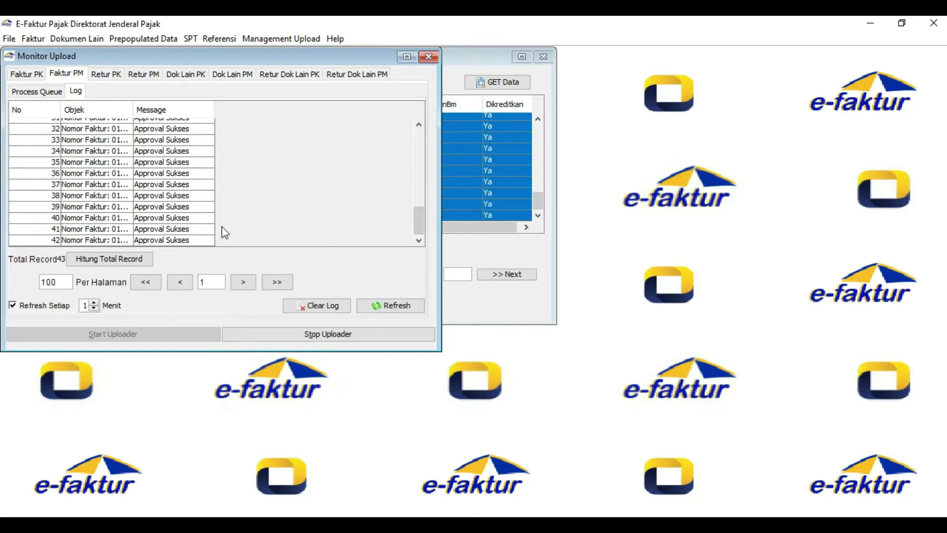
pyautogui.click(252, 215)
pyautogui.click(180, 281)
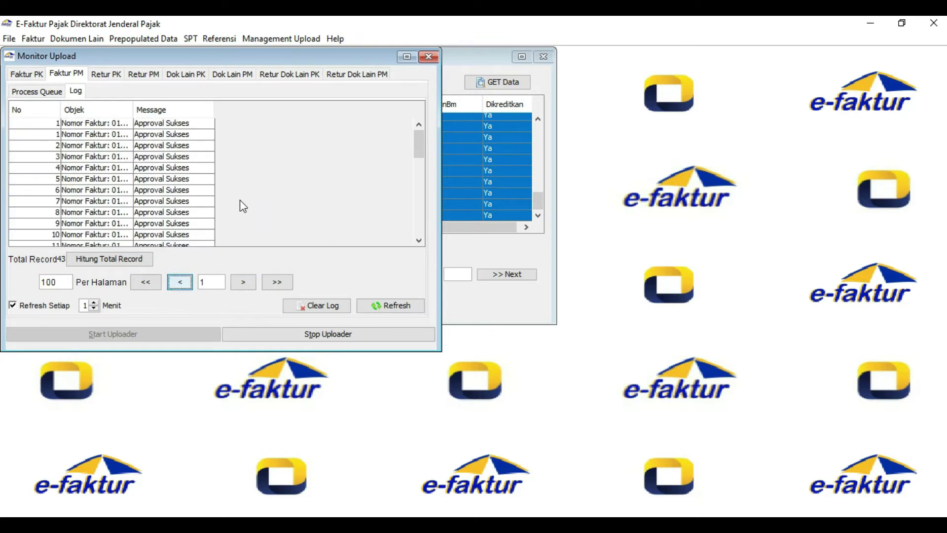
pyautogui.scroll(-10, 227, 206)
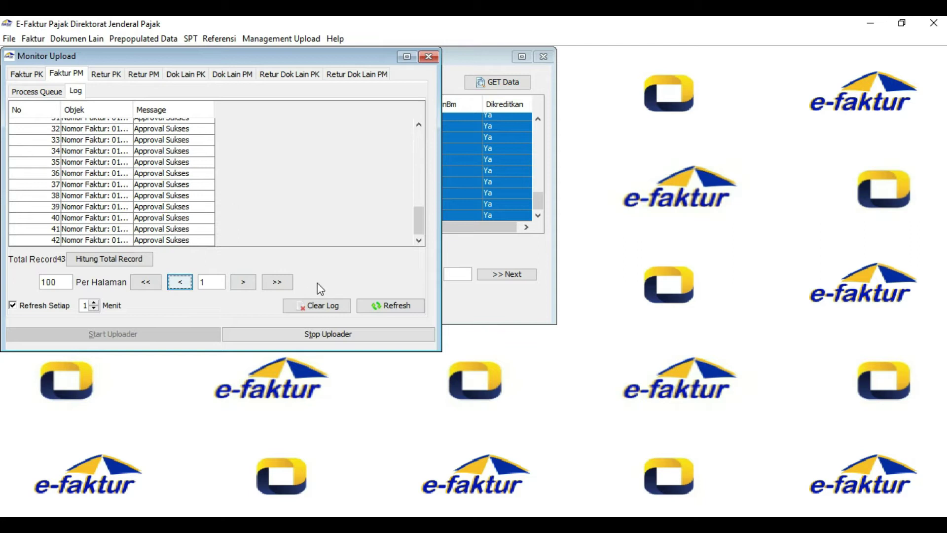
# Refresh the Faktur PM log again, check the messages through to the final entry and close the upload monitor.
pyautogui.click(389, 307)
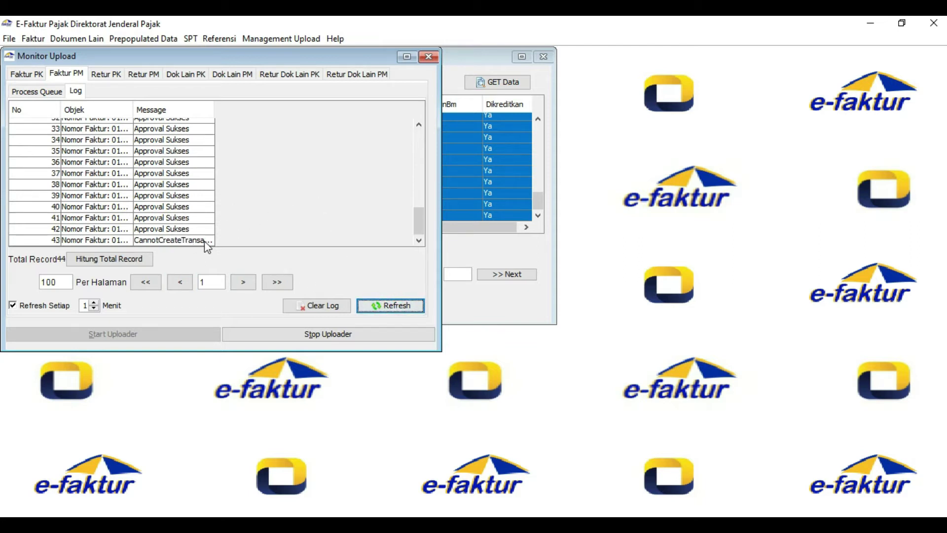
pyautogui.click(249, 209)
pyautogui.click(378, 306)
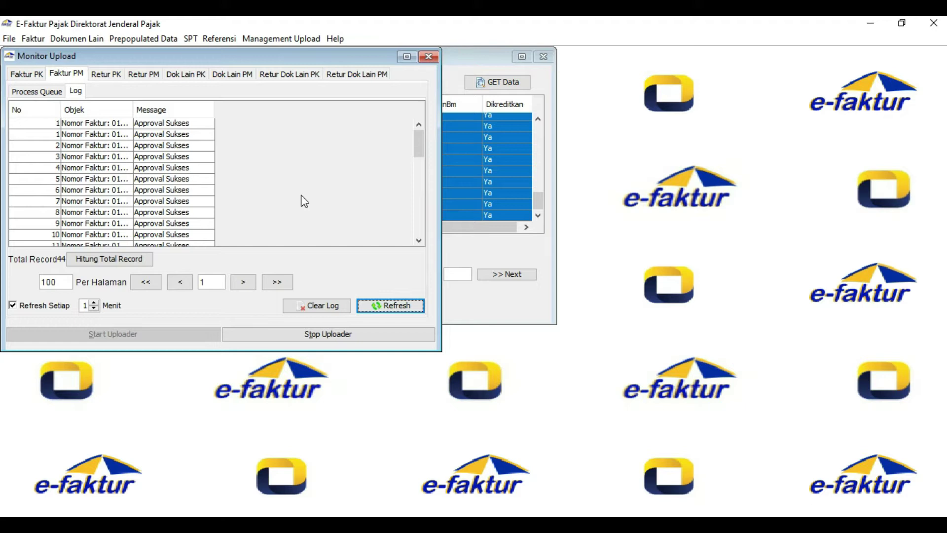
pyautogui.scroll(-6, 255, 155)
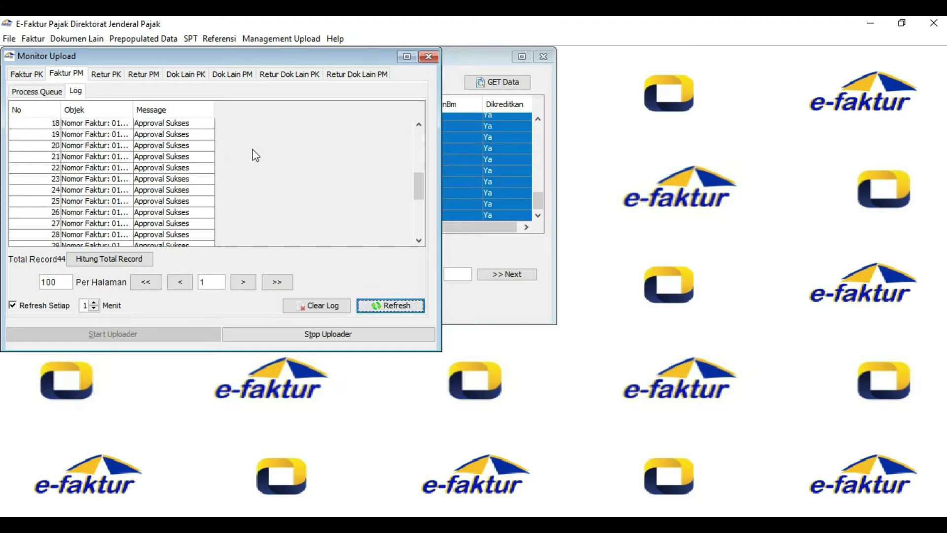
pyautogui.scroll(-5, 255, 155)
pyautogui.click(399, 170)
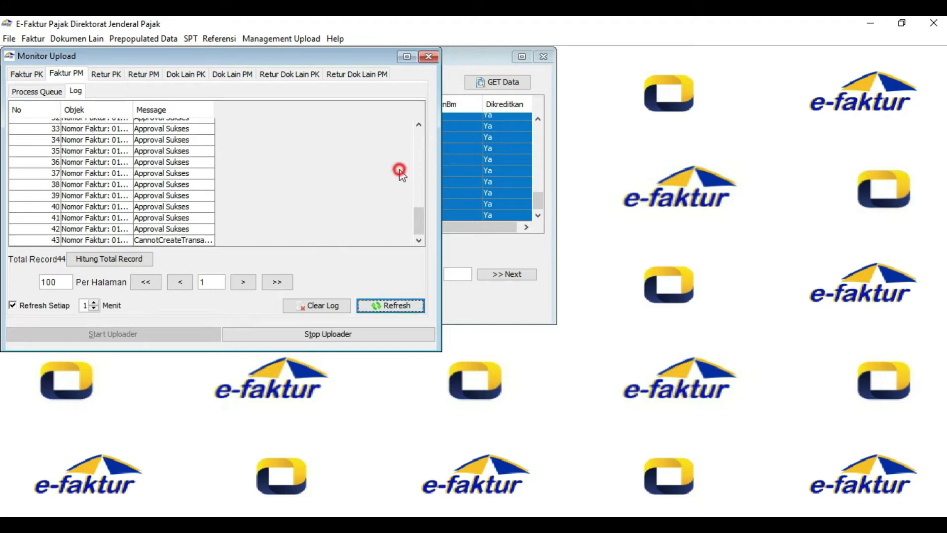
pyautogui.click(429, 57)
pyautogui.click(193, 53)
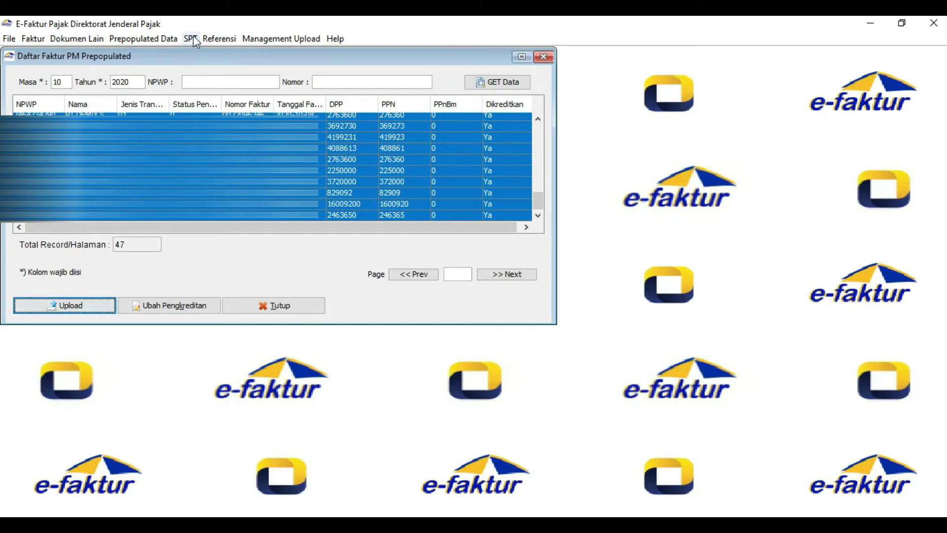
# Open SPT posting and check the number of PK and PM documents for tax period 10-10, 2020, correction 0.
pyautogui.click(194, 41)
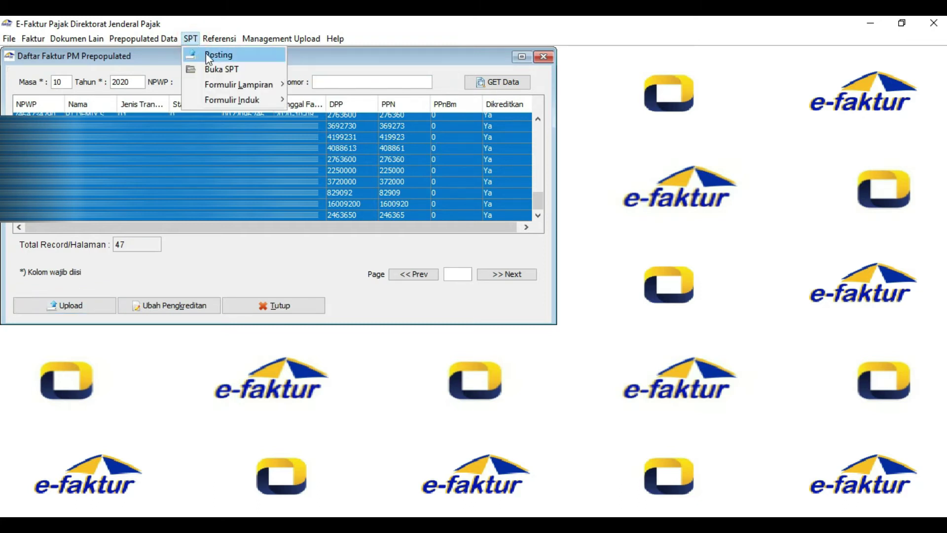
pyautogui.click(206, 53)
pyautogui.click(106, 100)
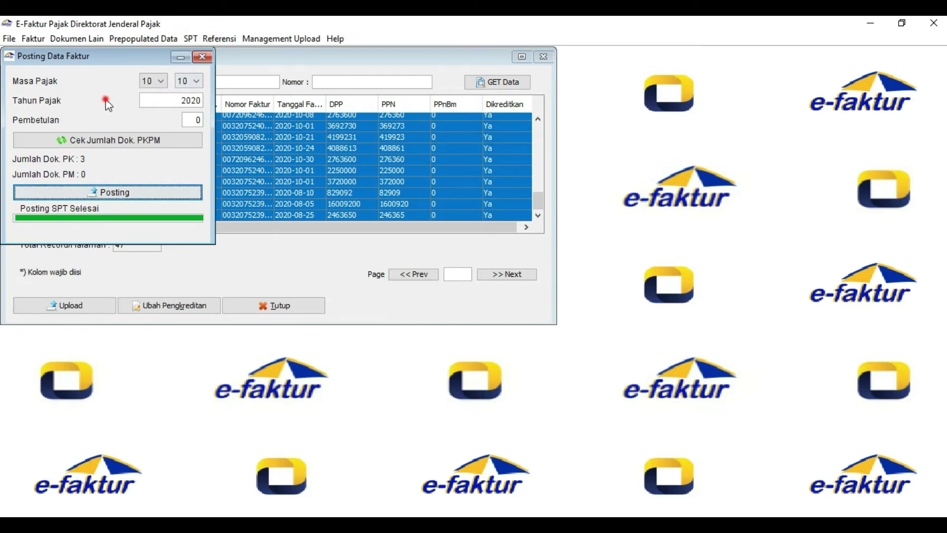
pyautogui.click(124, 163)
pyautogui.click(128, 141)
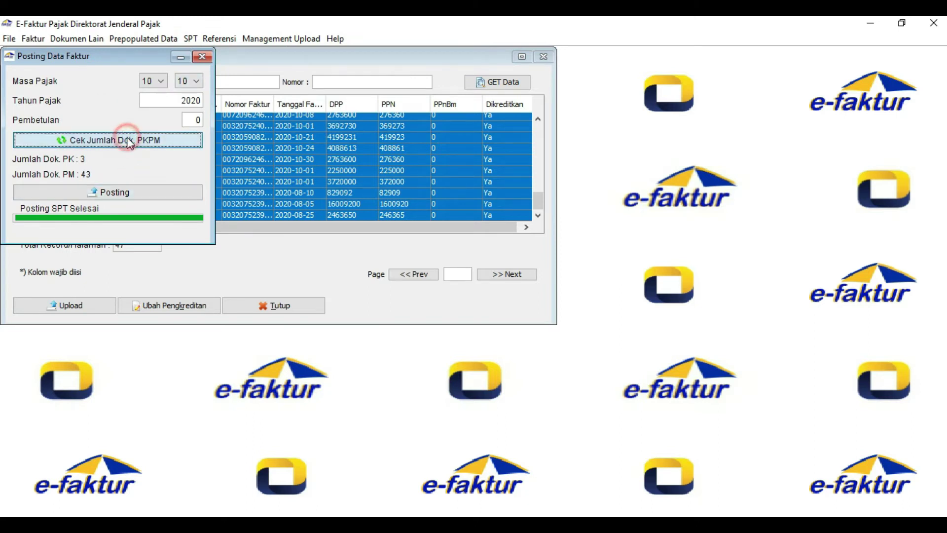
pyautogui.click(130, 172)
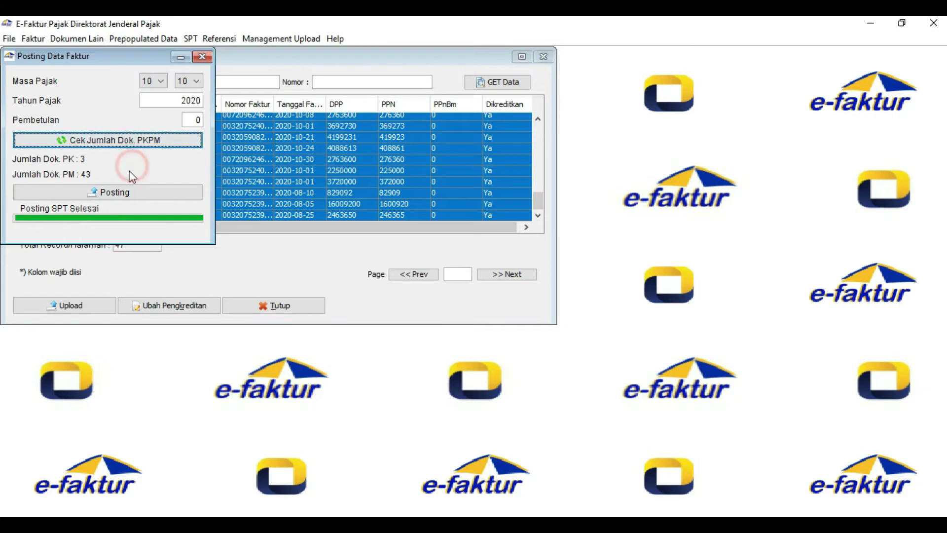
pyautogui.click(135, 177)
# Post the October 2020 invoice data to the SPT and dismiss the information notice.
pyautogui.click(137, 193)
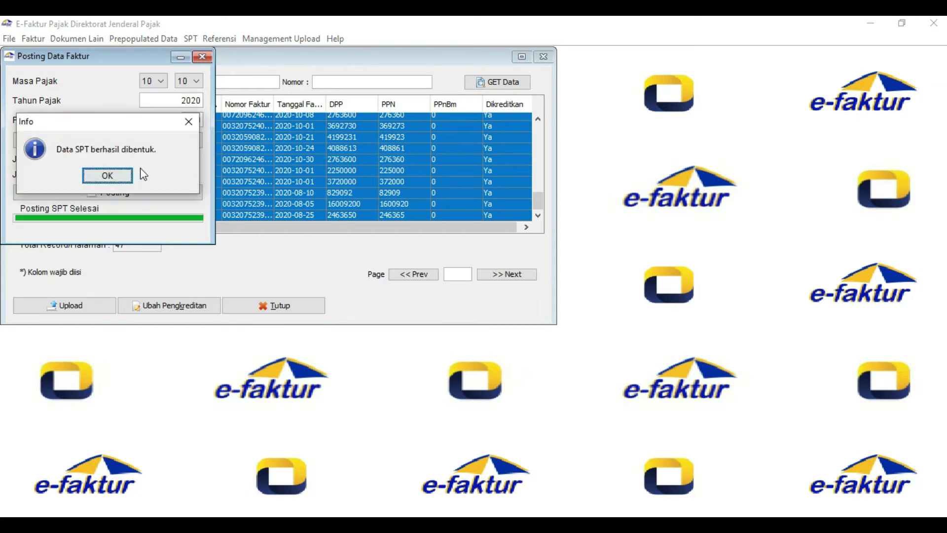
pyautogui.click(158, 171)
pyautogui.click(160, 175)
pyautogui.click(151, 176)
pyautogui.click(160, 176)
pyautogui.click(117, 177)
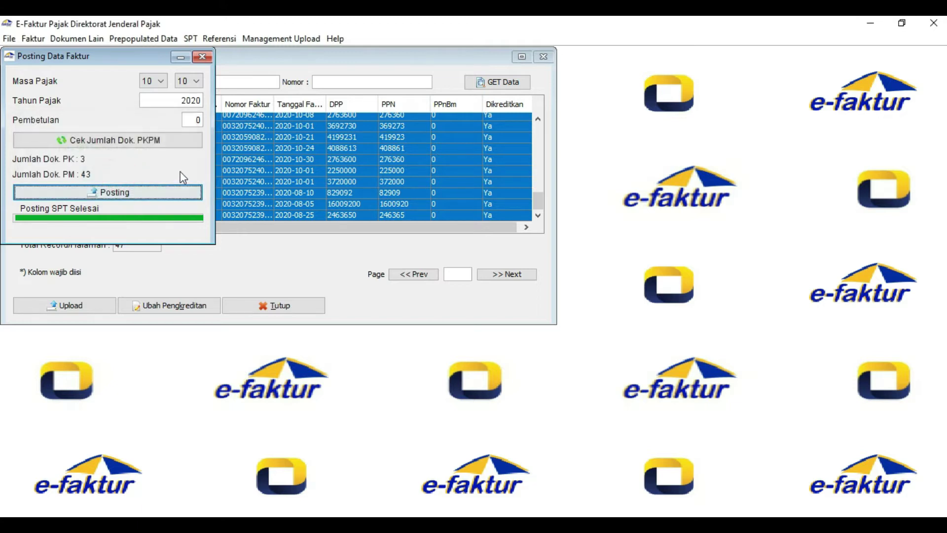
pyautogui.click(182, 156)
pyautogui.click(112, 84)
# Open the 9-9, 2020 SPT with correction 1 from the SPT list for editing and dismiss the notice.
pyautogui.click(190, 39)
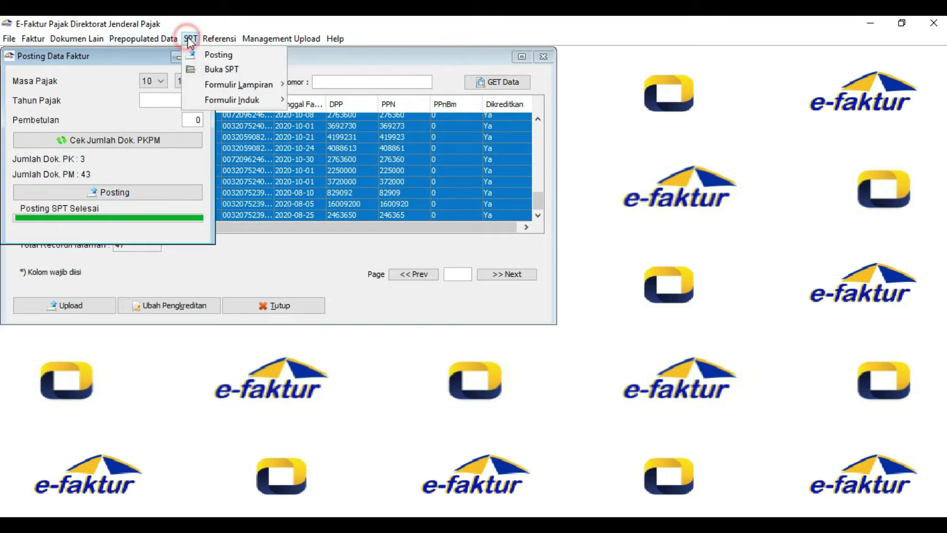
pyautogui.click(212, 70)
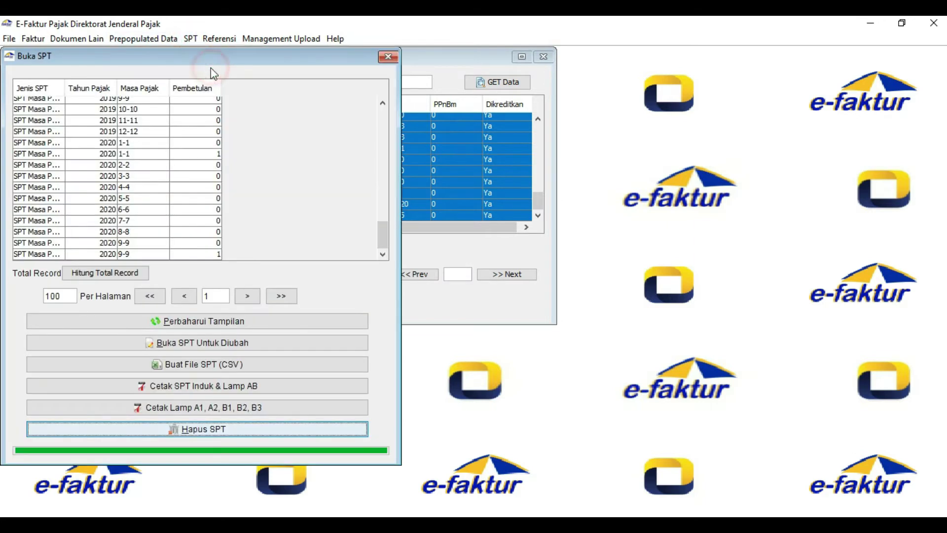
pyautogui.click(277, 216)
pyautogui.click(339, 294)
pyautogui.click(160, 255)
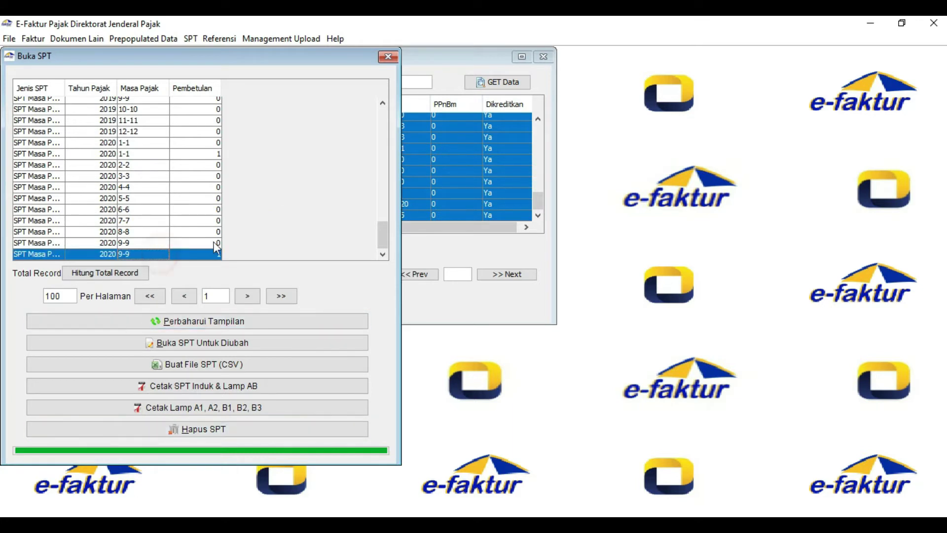
pyautogui.click(331, 277)
pyautogui.click(319, 282)
pyautogui.click(297, 344)
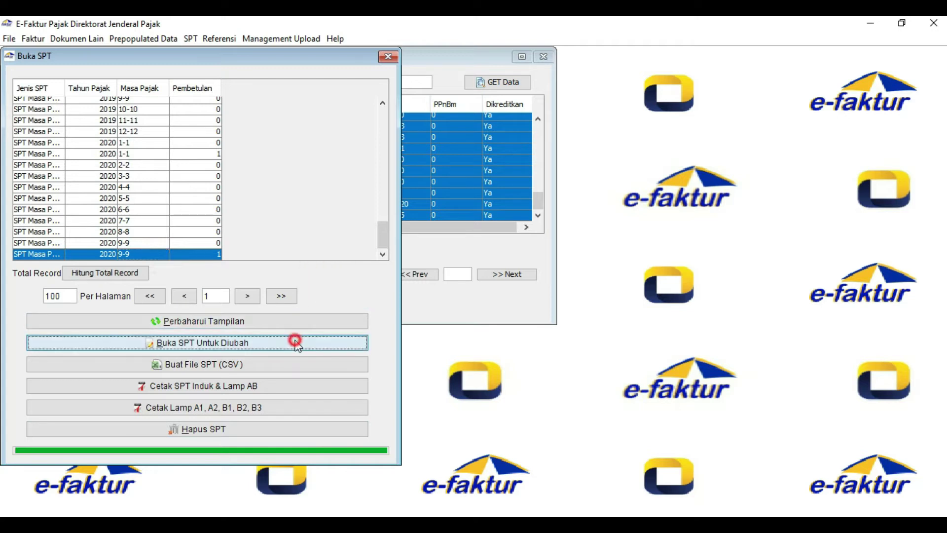
pyautogui.click(480, 305)
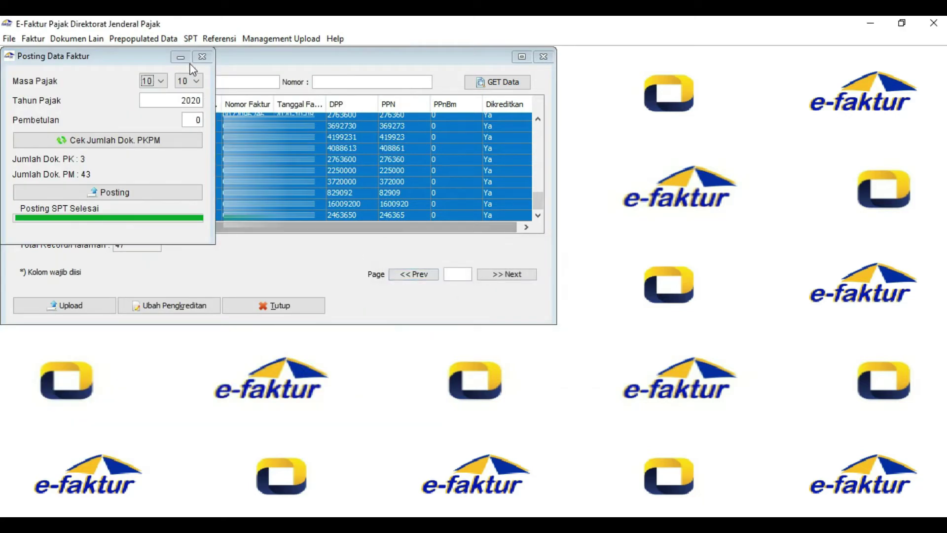
# Refresh the SPT list, open the 10-10, 2020 SPT with correction 0 for editing and close the posting window.
pyautogui.click(191, 39)
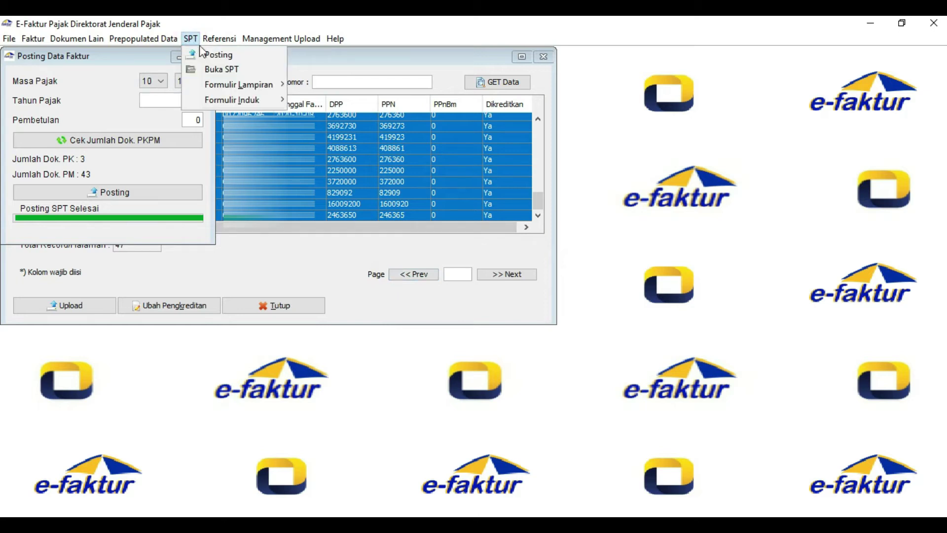
pyautogui.click(222, 70)
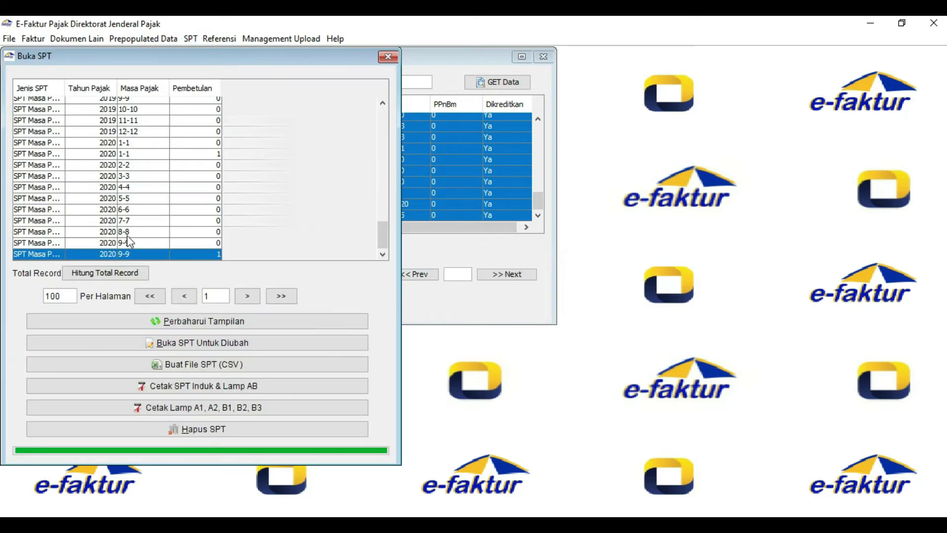
pyautogui.click(149, 321)
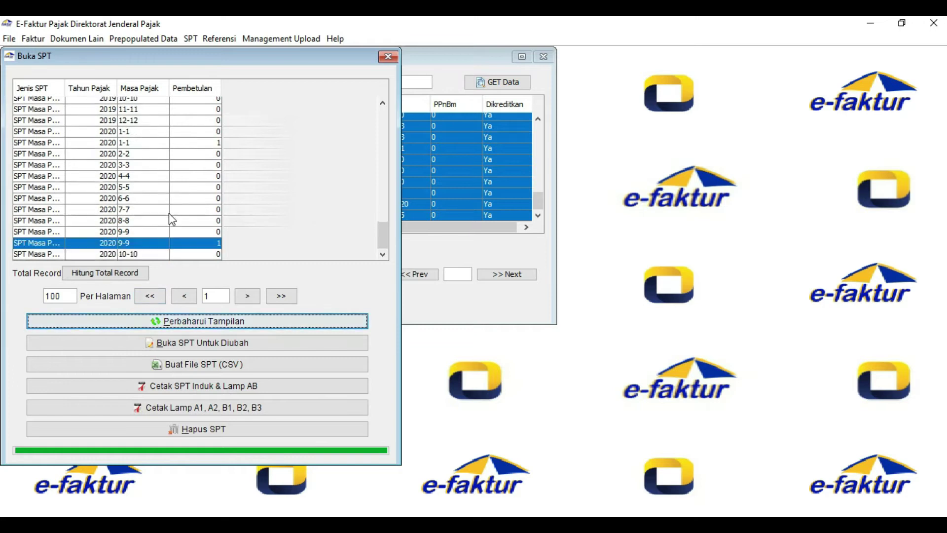
pyautogui.click(166, 254)
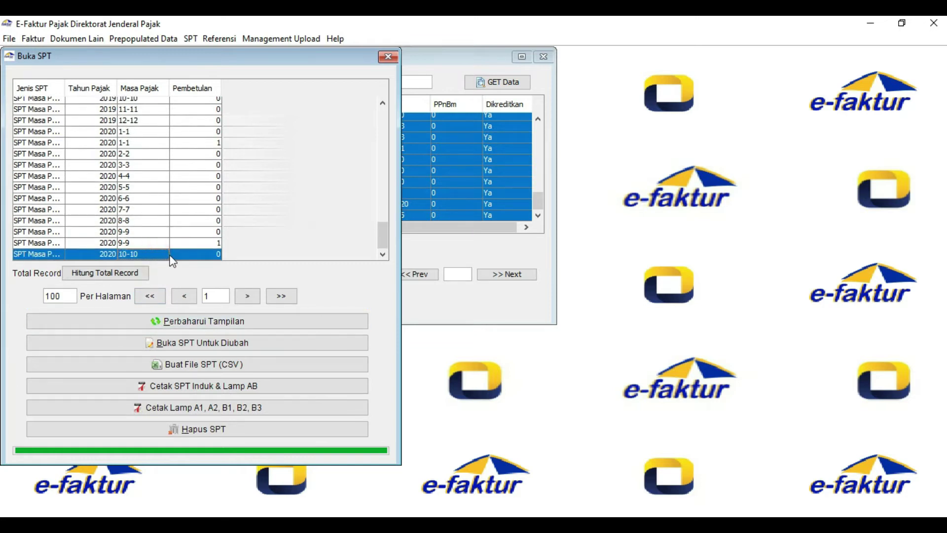
pyautogui.click(248, 251)
pyautogui.click(245, 254)
pyautogui.click(261, 253)
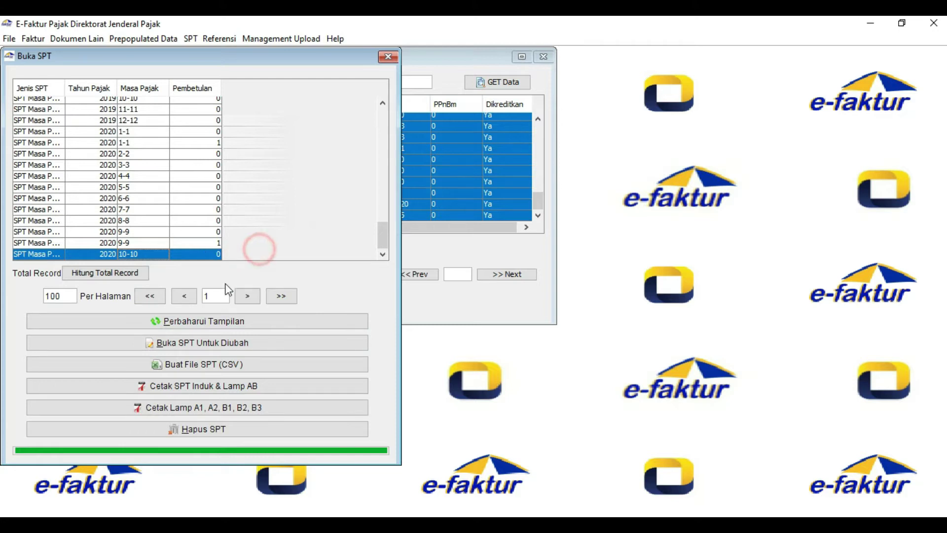
pyautogui.click(272, 343)
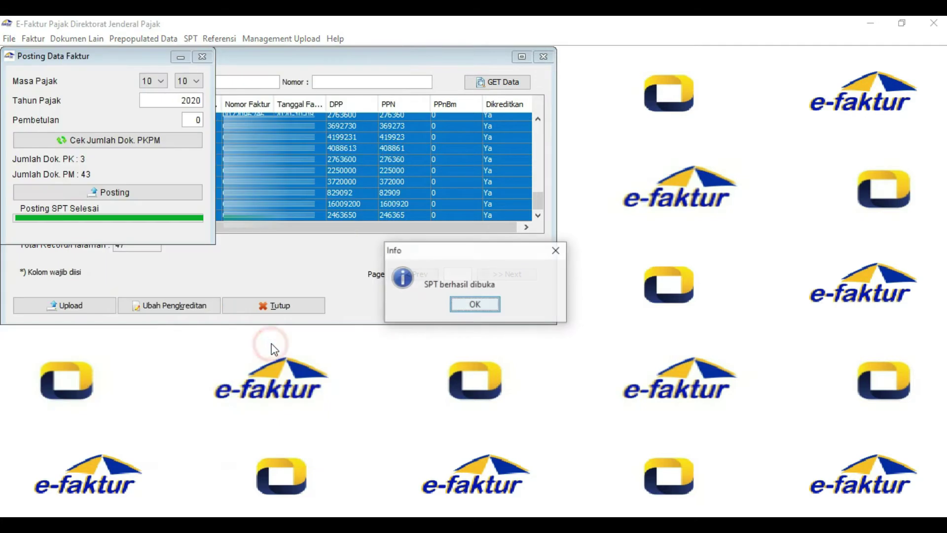
pyautogui.click(466, 301)
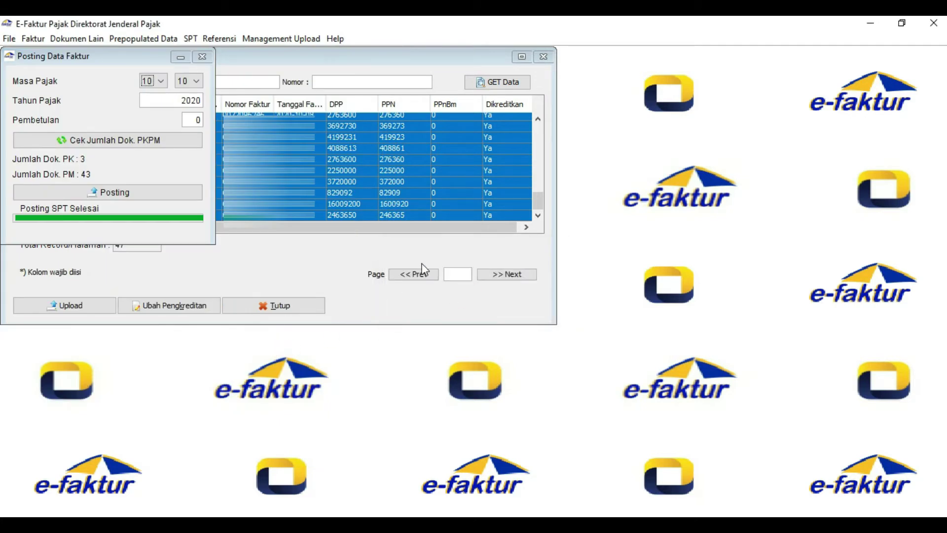
pyautogui.click(200, 56)
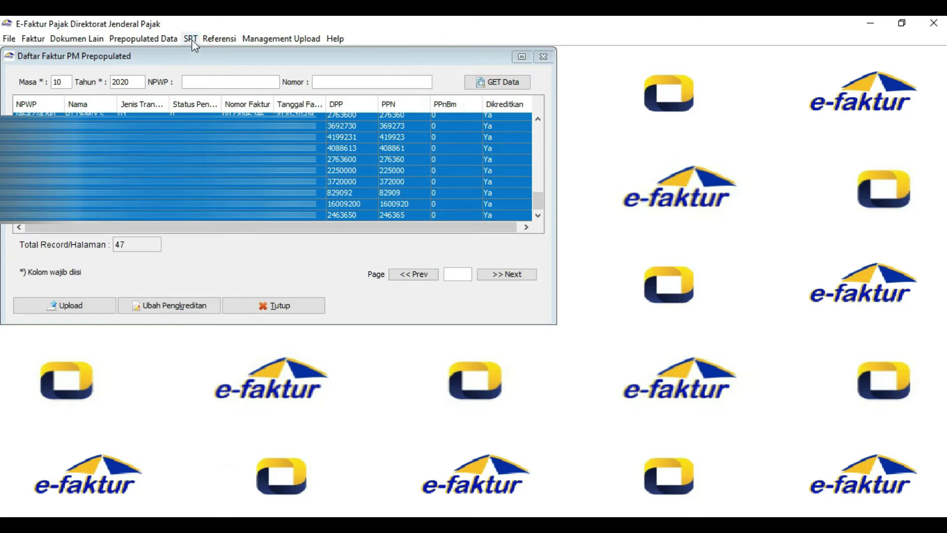
pyautogui.click(191, 41)
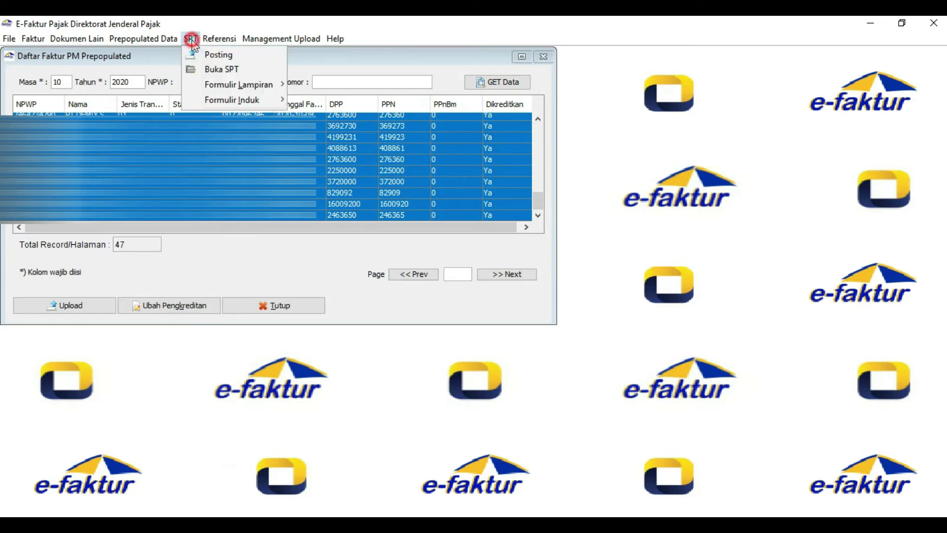
pyautogui.click(222, 70)
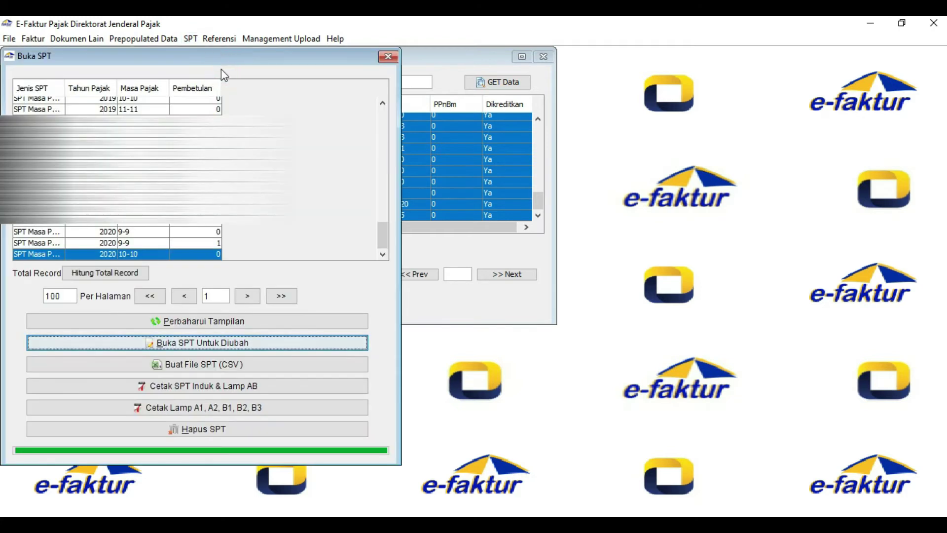
pyautogui.click(387, 57)
# Open main form 1111 and review the deliveries in Bagian I and the PPN underpayment or overpayment calculation in Bagian II.
pyautogui.click(191, 39)
pyautogui.moveTo(224, 101)
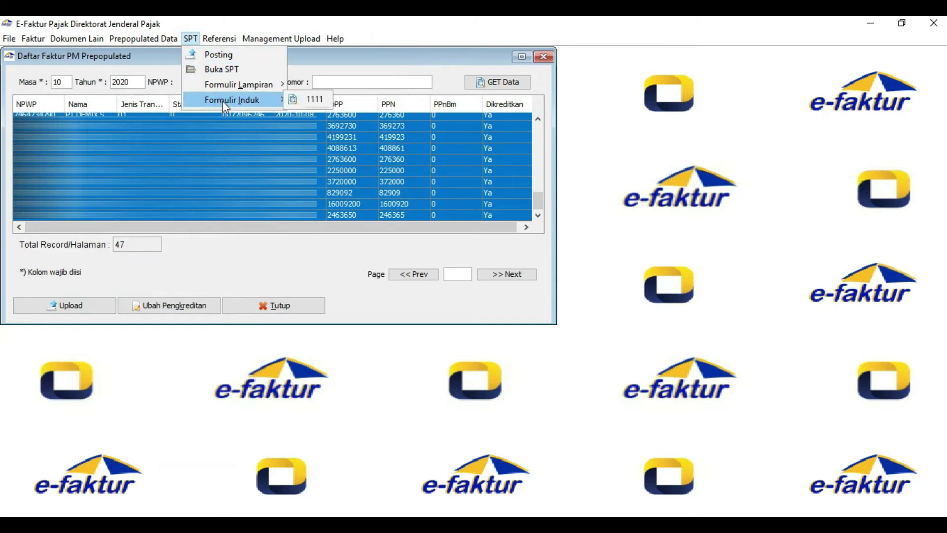
pyautogui.click(327, 100)
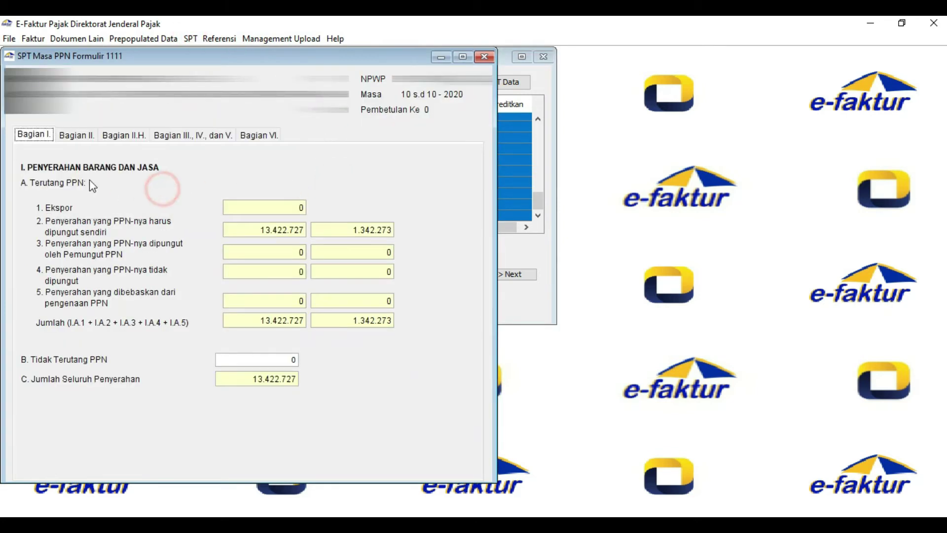
pyautogui.click(72, 138)
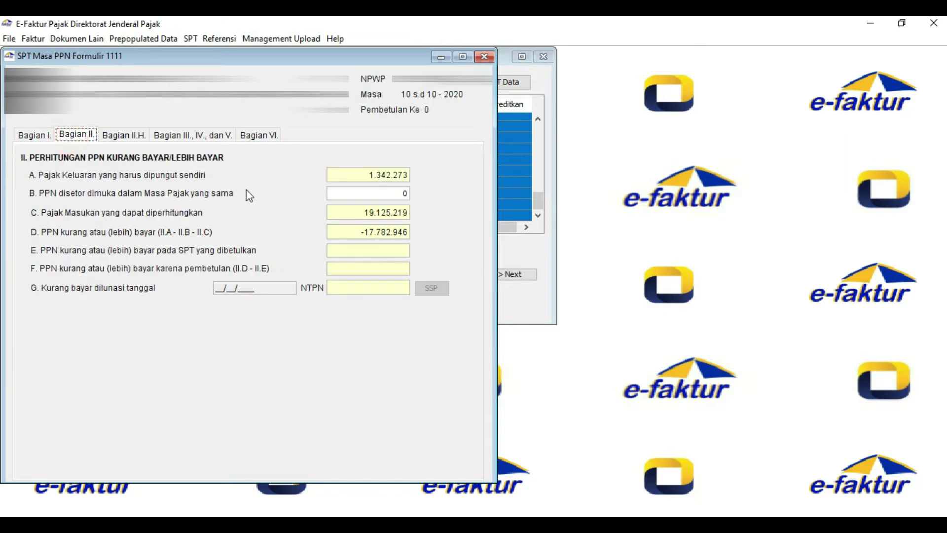
pyautogui.click(294, 153)
pyautogui.click(358, 154)
pyautogui.click(443, 207)
pyautogui.click(254, 129)
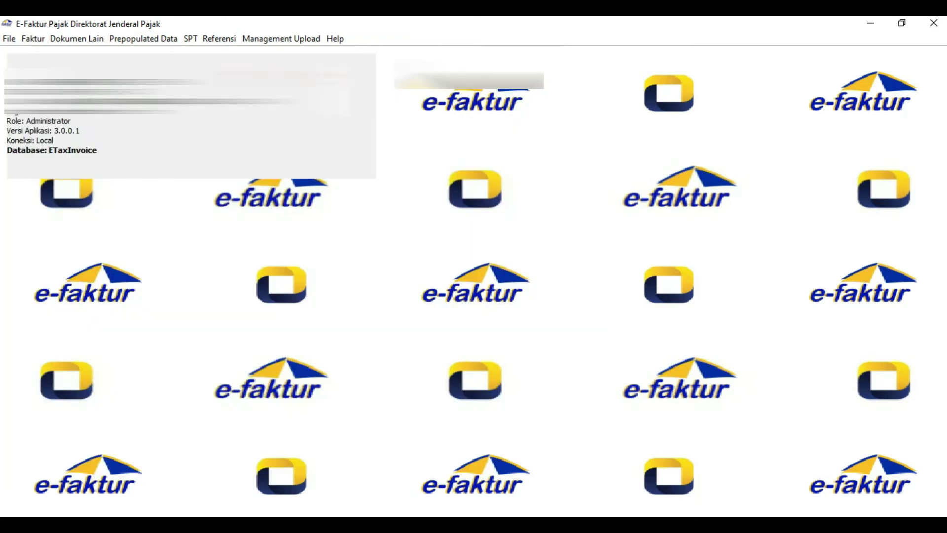
# Open the 1111 AB attachment form of the October 2020 SPT.
pyautogui.click(285, 68)
pyautogui.click(191, 39)
pyautogui.moveTo(222, 83)
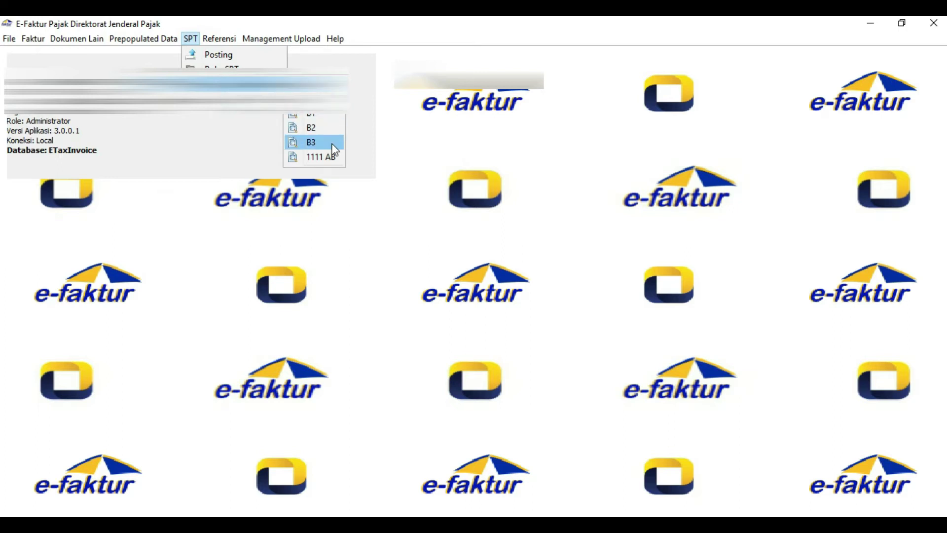
pyautogui.click(332, 157)
pyautogui.click(437, 170)
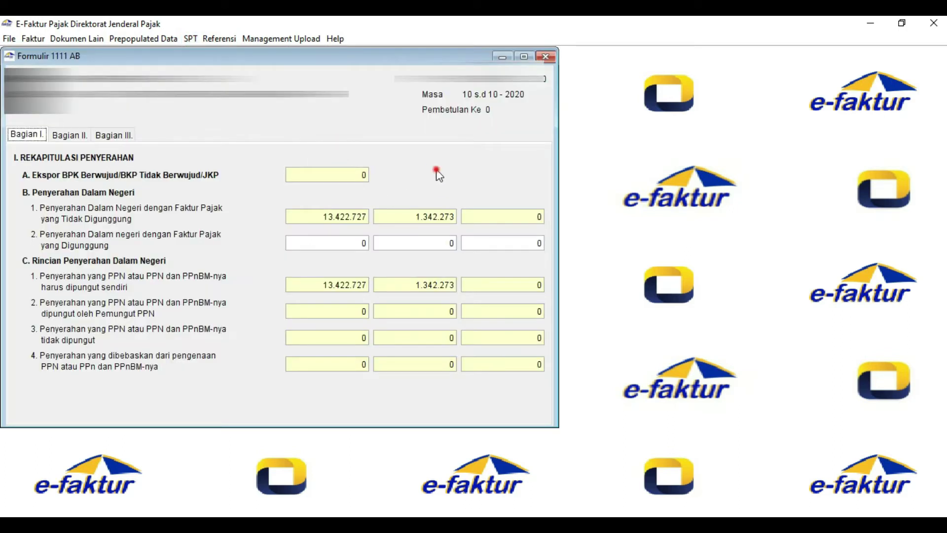
# Enter 244910782 as the tax base for domestic deliveries with combined tax invoices (Faktur Pajak yang Digunggung) in Bagian I.
pyautogui.click(215, 256)
pyautogui.click(285, 256)
pyautogui.click(359, 244)
pyautogui.write('244')
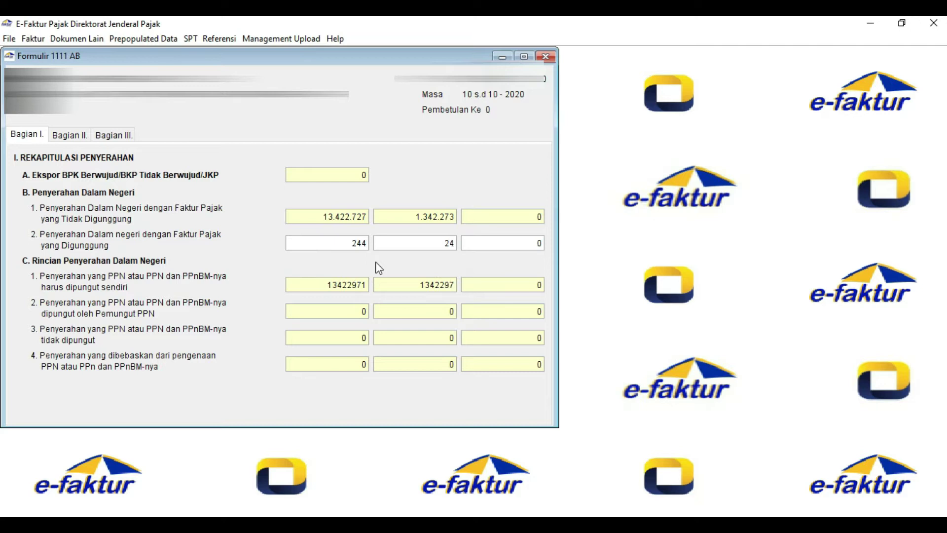
pyautogui.write('910')
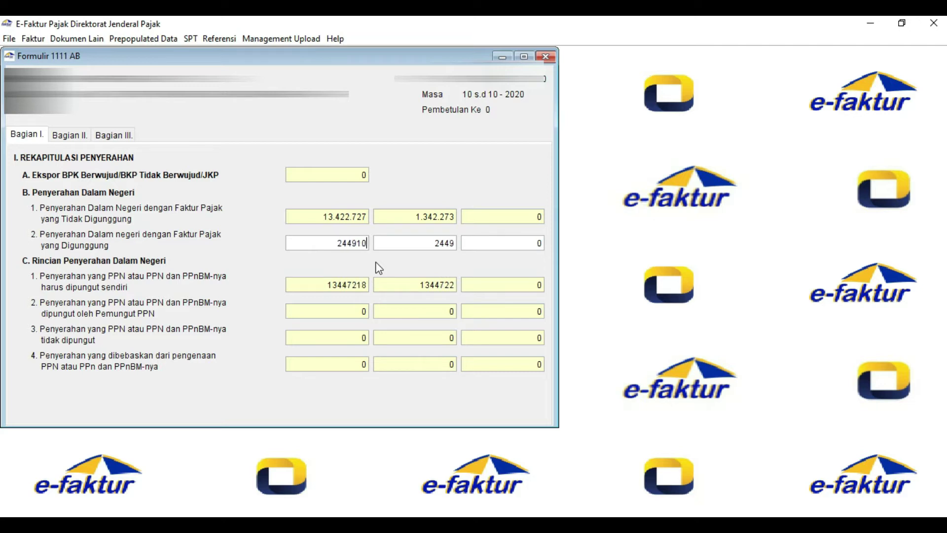
pyautogui.write('782')
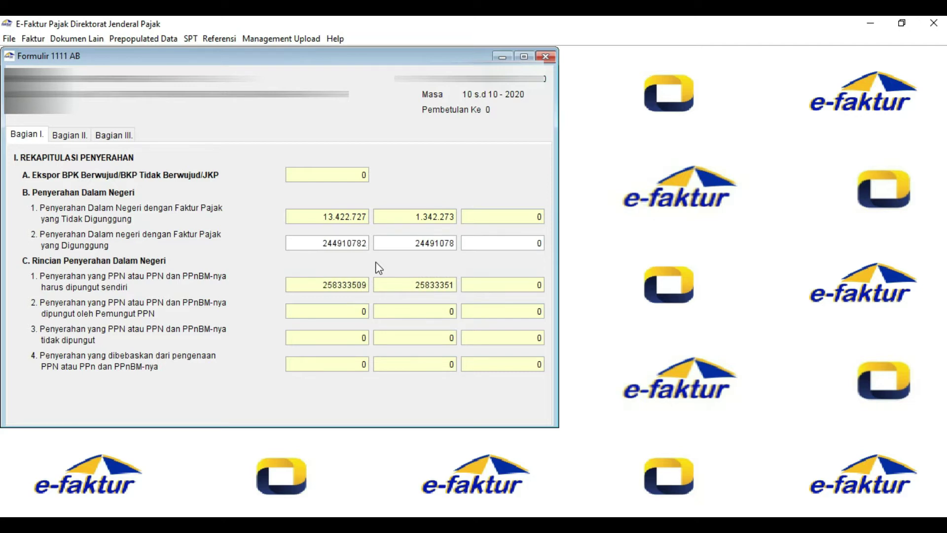
# In Bagian III, set the compensation of excess PPN from the previous tax period to 6847519.
pyautogui.click(78, 139)
pyautogui.click(109, 137)
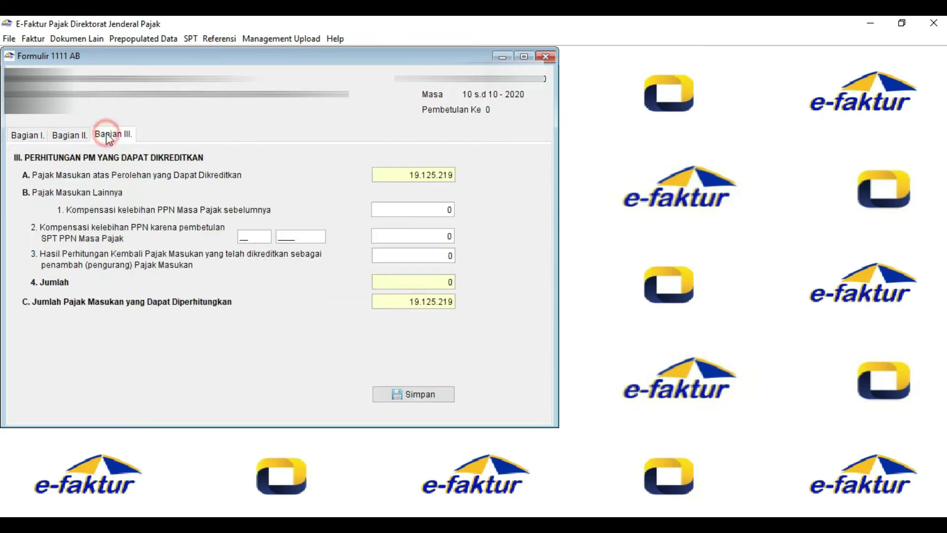
pyautogui.click(305, 174)
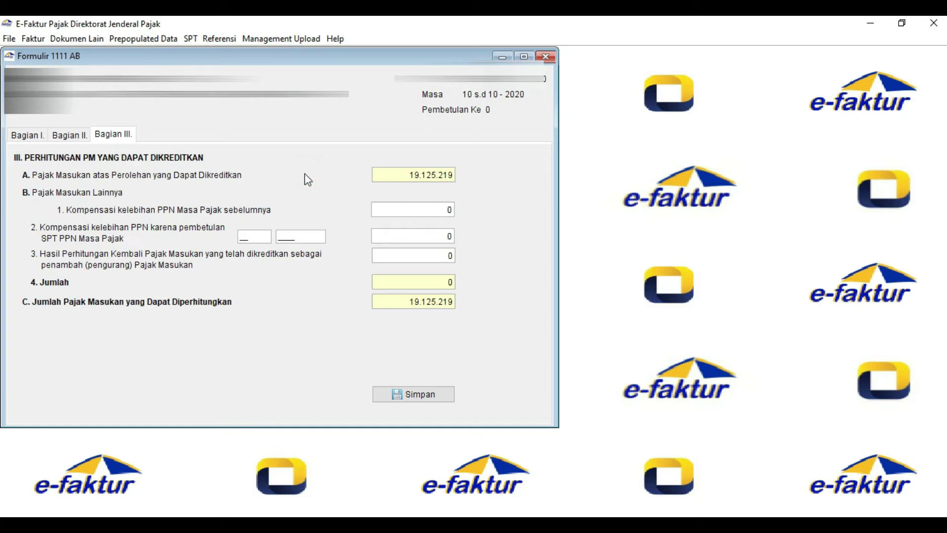
pyautogui.click(305, 174)
pyautogui.click(448, 211)
pyautogui.write('6847519')
pyautogui.click(500, 290)
pyautogui.click(485, 322)
pyautogui.click(478, 221)
pyautogui.click(464, 334)
# Save the 1111 AB form and dismiss the confirmation message.
pyautogui.click(446, 398)
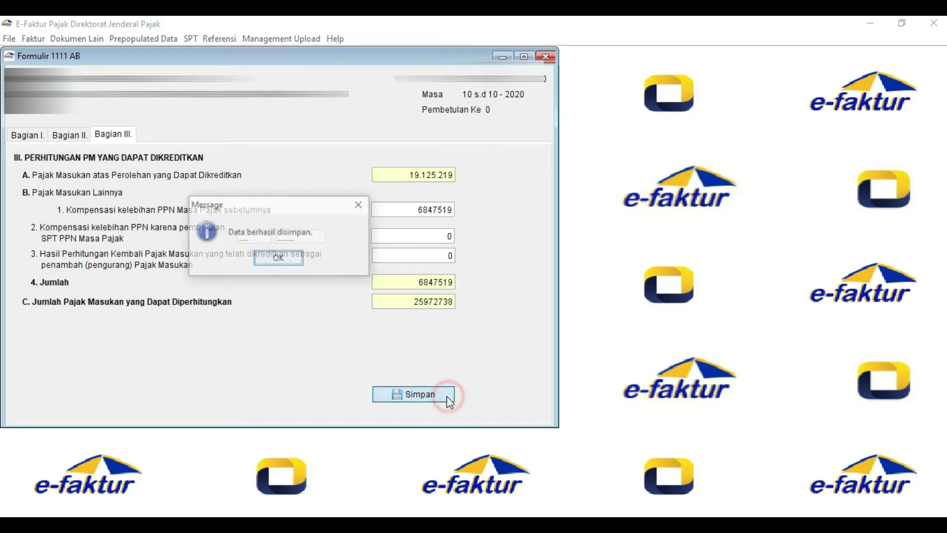
pyautogui.click(332, 343)
pyautogui.click(306, 294)
pyautogui.click(307, 294)
pyautogui.click(290, 258)
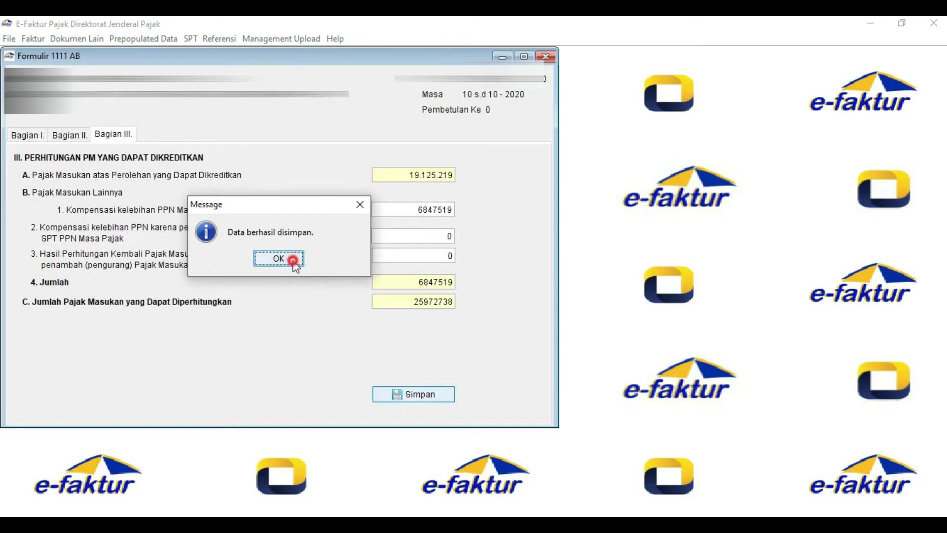
pyautogui.click(460, 324)
pyautogui.click(541, 236)
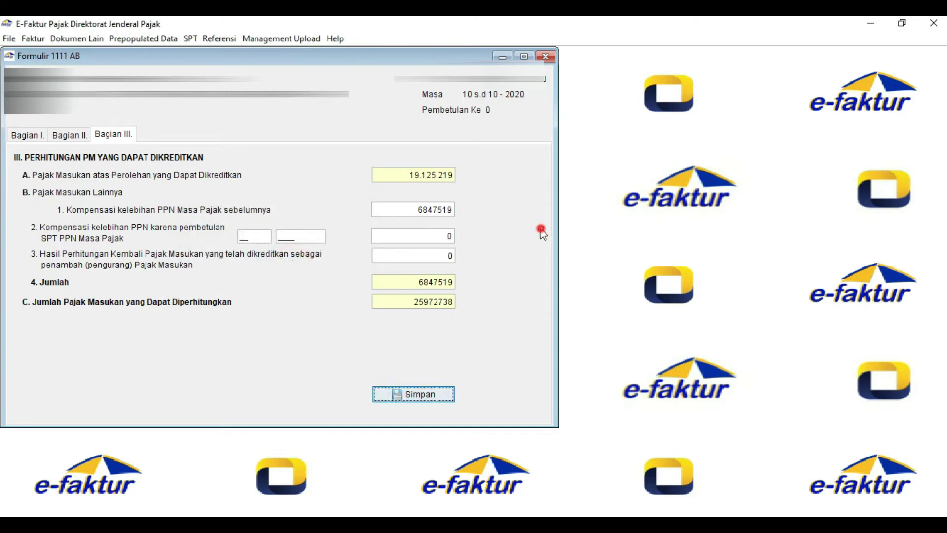
# Close the 1111 AB form and open the main Form 1111 of the October 2020 SPT.
pyautogui.click(534, 135)
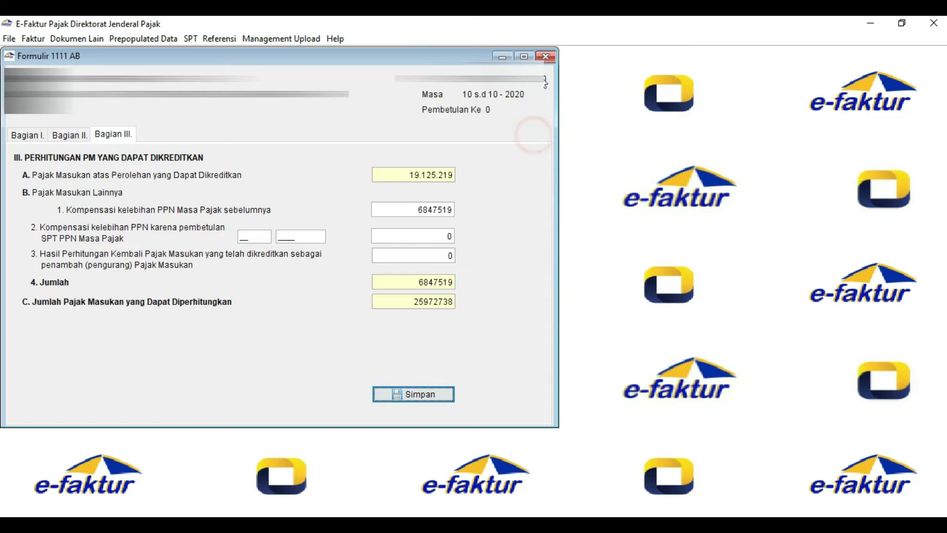
pyautogui.click(546, 57)
pyautogui.click(124, 187)
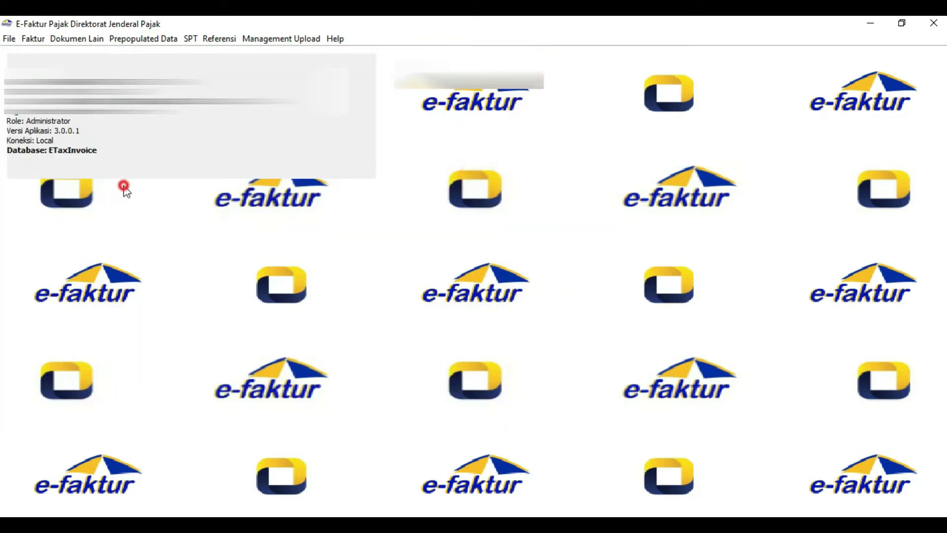
pyautogui.click(191, 38)
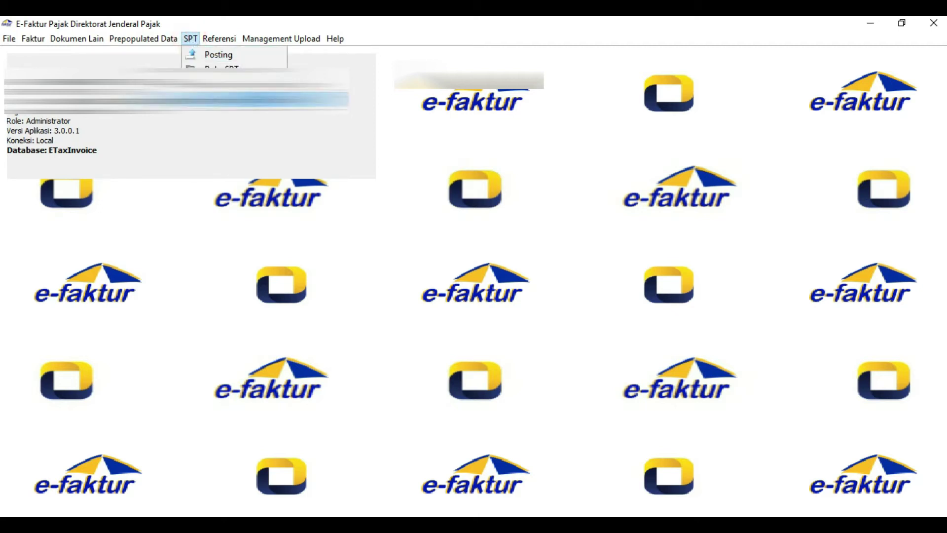
pyautogui.click(220, 66)
pyautogui.click(335, 182)
pyautogui.click(220, 166)
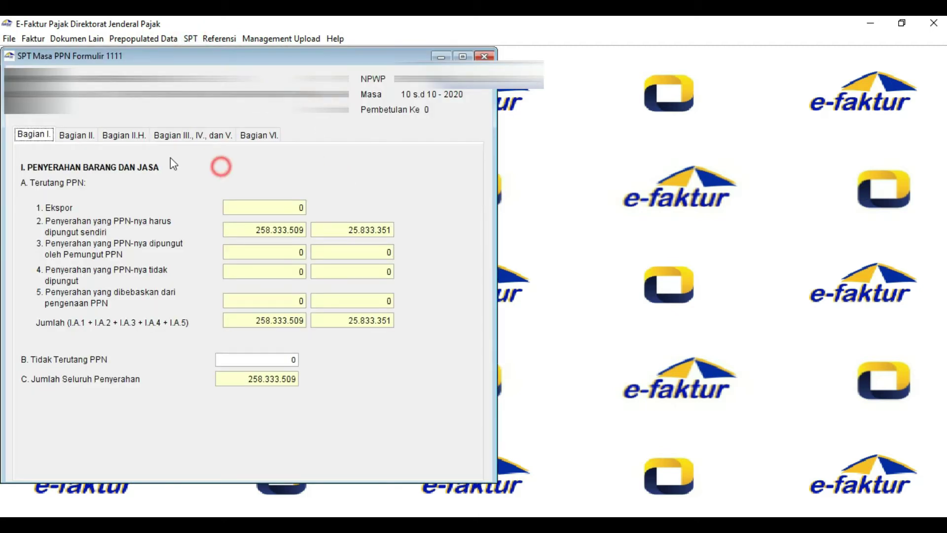
# Review the underpaid or overpaid PPN calculation in Bagian II of Form 1111.
pyautogui.click(76, 135)
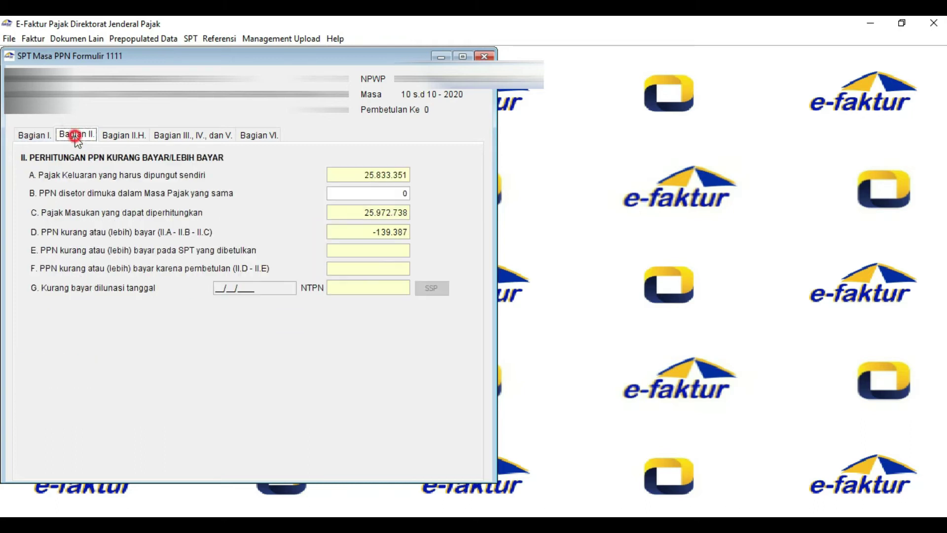
pyautogui.click(238, 209)
pyautogui.click(448, 207)
pyautogui.click(437, 243)
pyautogui.click(437, 242)
pyautogui.click(289, 255)
pyautogui.click(106, 151)
# In Bagian II.H, tick Butir II.D (SPT Bukan Pembetulan), Selain PKP Pasal 9 ayat (4b) PPN and Dikompensasikan ke Masa Pajak berikutnya.
pyautogui.click(119, 134)
pyautogui.click(142, 209)
pyautogui.click(253, 206)
pyautogui.click(275, 221)
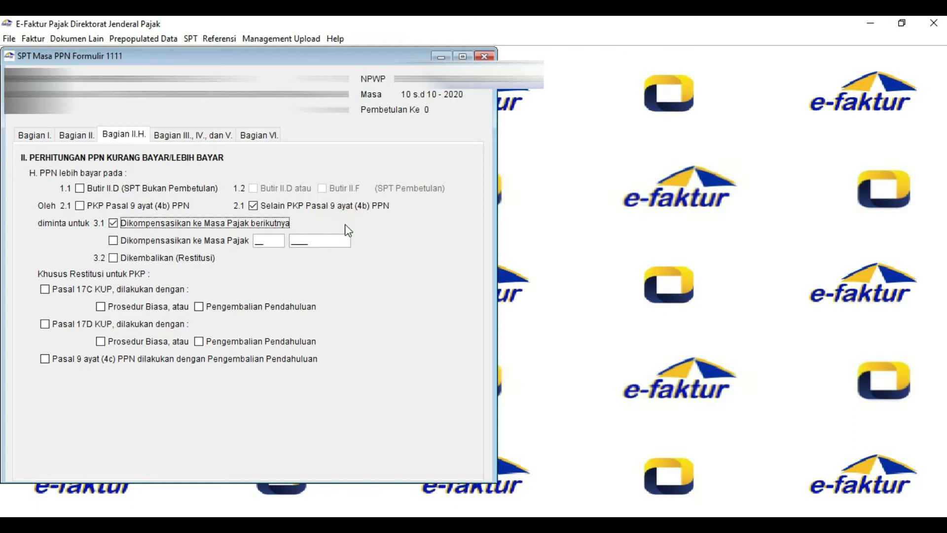
pyautogui.click(88, 191)
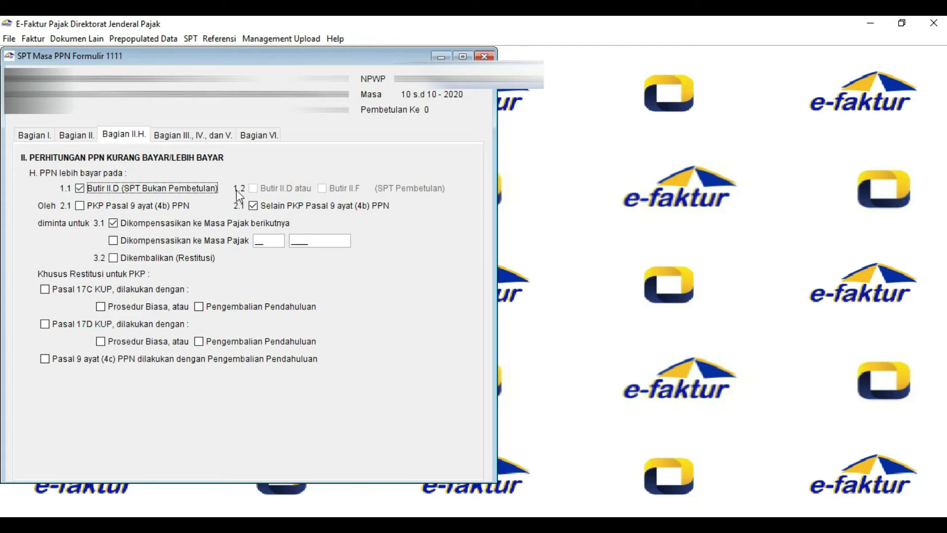
pyautogui.click(254, 190)
pyautogui.click(81, 187)
pyautogui.click(251, 188)
pyautogui.click(80, 188)
pyautogui.click(258, 287)
# In Bagian VI, mark Formulir 1111 A1, 1111 B1 and 1111 B3 as included in the SPT.
pyautogui.click(194, 136)
pyautogui.click(173, 182)
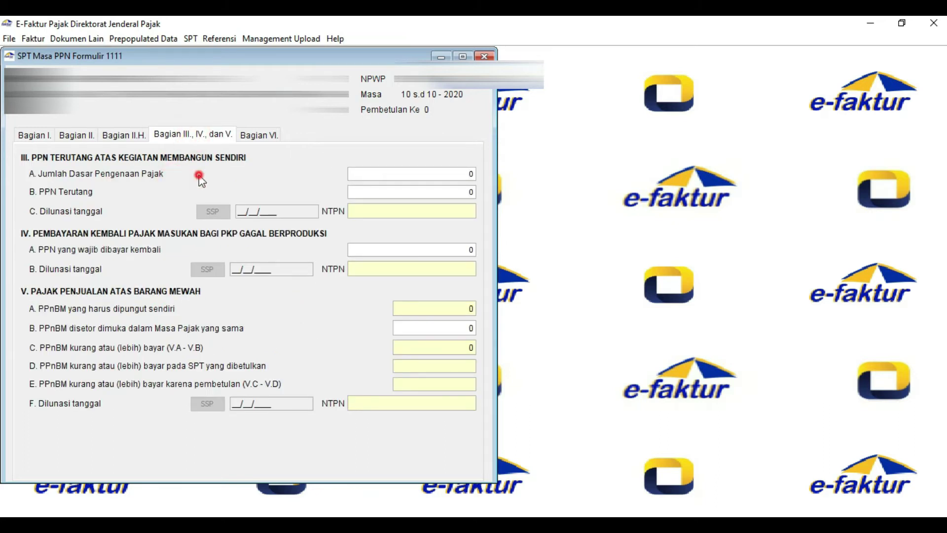
pyautogui.click(277, 134)
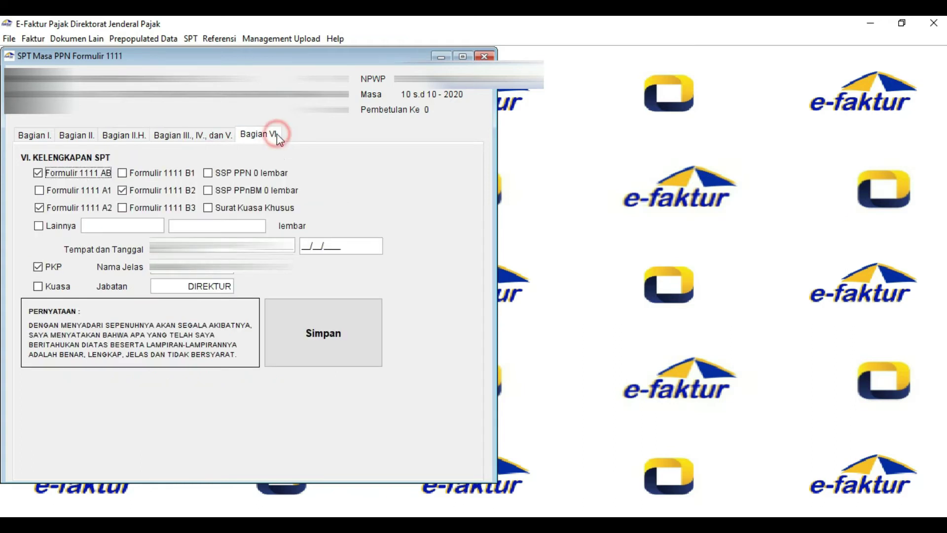
pyautogui.click(352, 199)
pyautogui.click(58, 191)
pyautogui.click(126, 175)
pyautogui.click(131, 208)
# Set the signing date to 28/11/2020, save Form 1111 and dismiss the confirmation message.
pyautogui.click(308, 250)
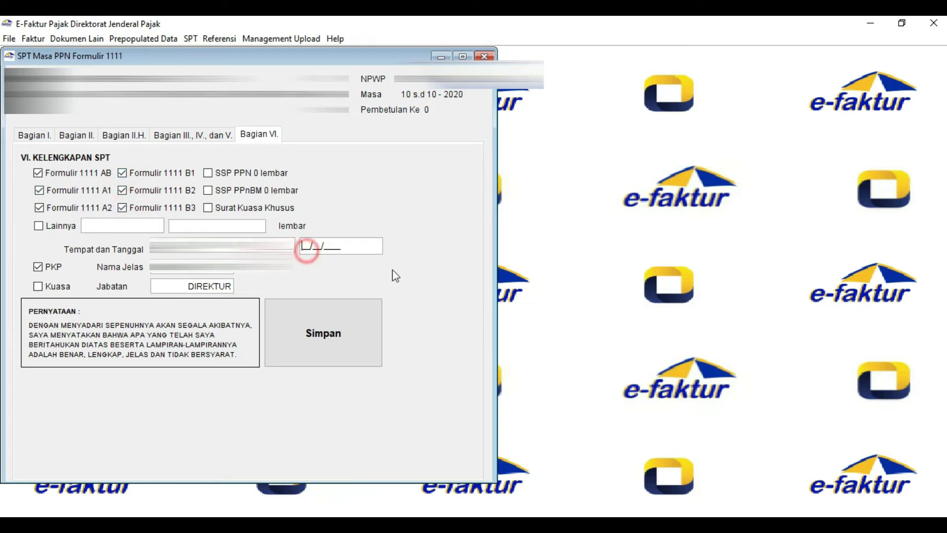
pyautogui.write('28/11/2020')
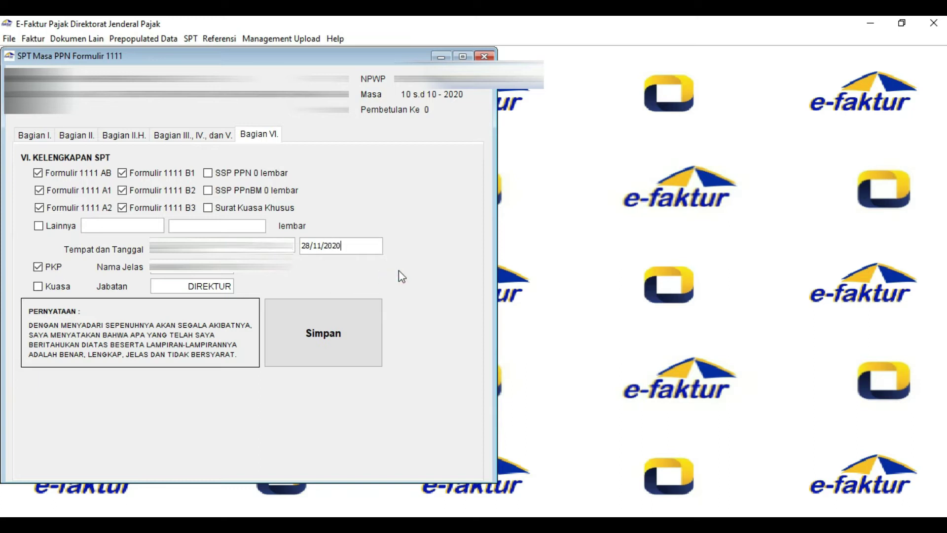
pyautogui.click(359, 316)
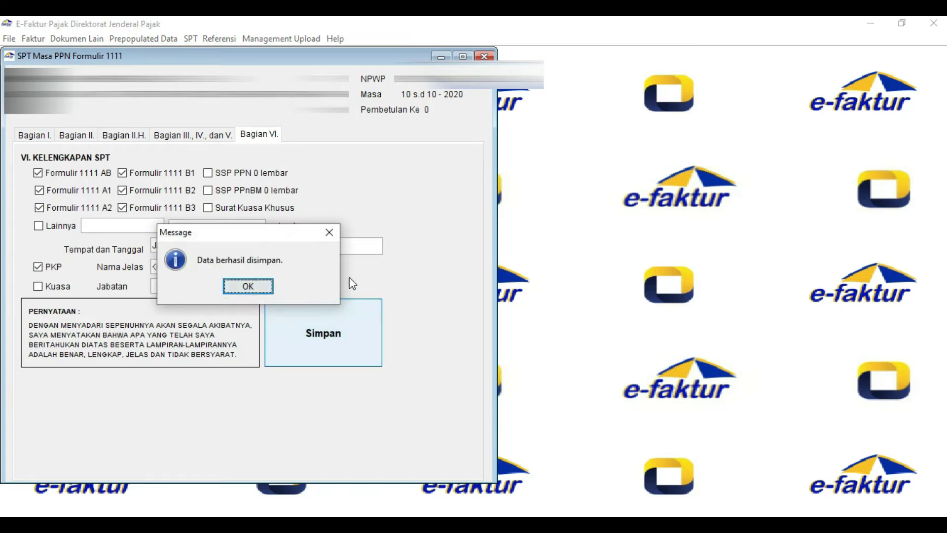
pyautogui.click(366, 285)
pyautogui.click(366, 285)
pyautogui.click(366, 285)
pyautogui.click(266, 286)
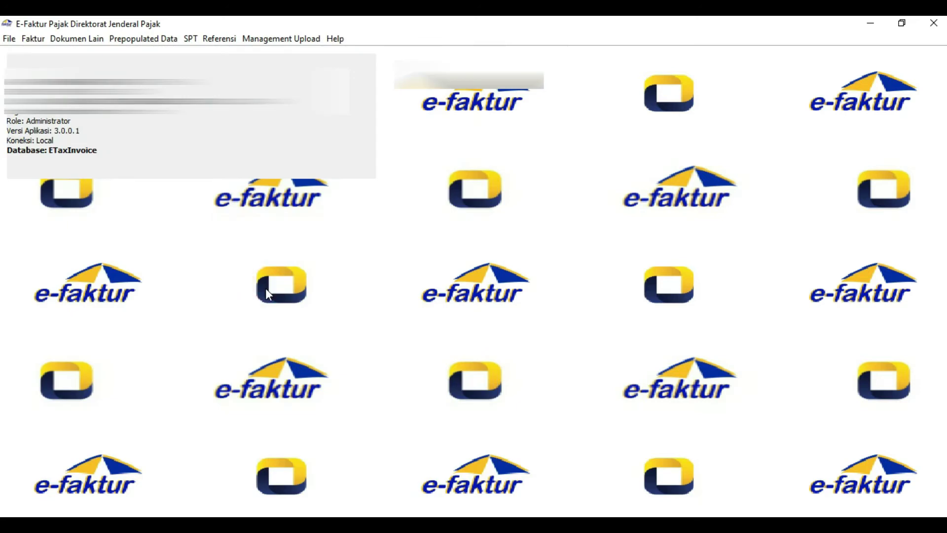
# Reopen the Buka SPT list with the October 2020 SPT selected.
pyautogui.click(265, 308)
pyautogui.click(181, 313)
pyautogui.click(192, 39)
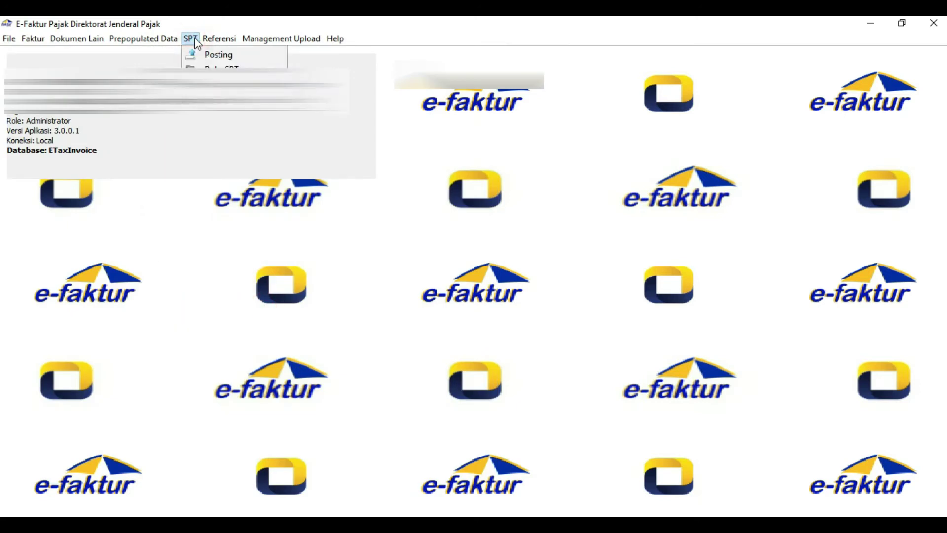
pyautogui.click(217, 66)
pyautogui.click(383, 361)
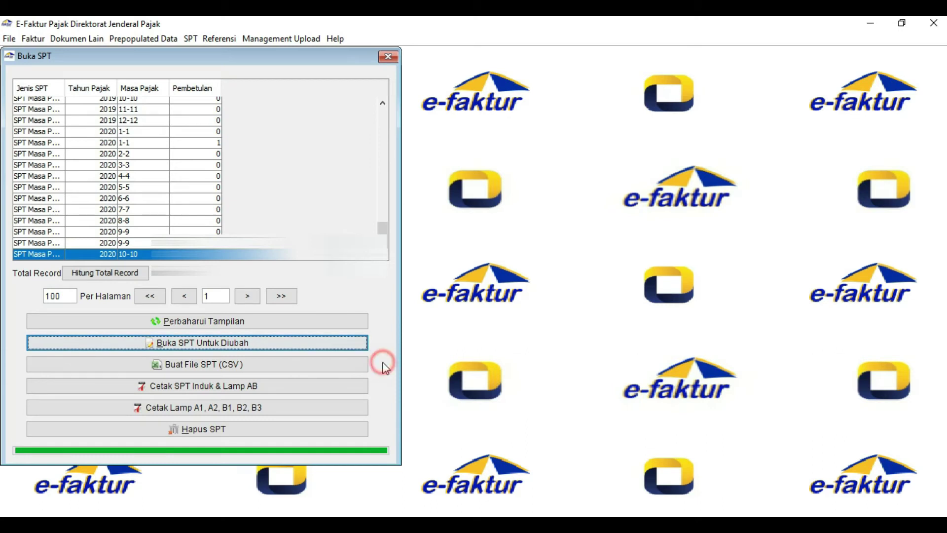
# Create the CSV file of the October 2020 SPT and dismiss the confirmation message.
pyautogui.click(340, 368)
pyautogui.click(478, 336)
pyautogui.click(484, 327)
pyautogui.click(483, 327)
pyautogui.click(483, 327)
pyautogui.click(484, 327)
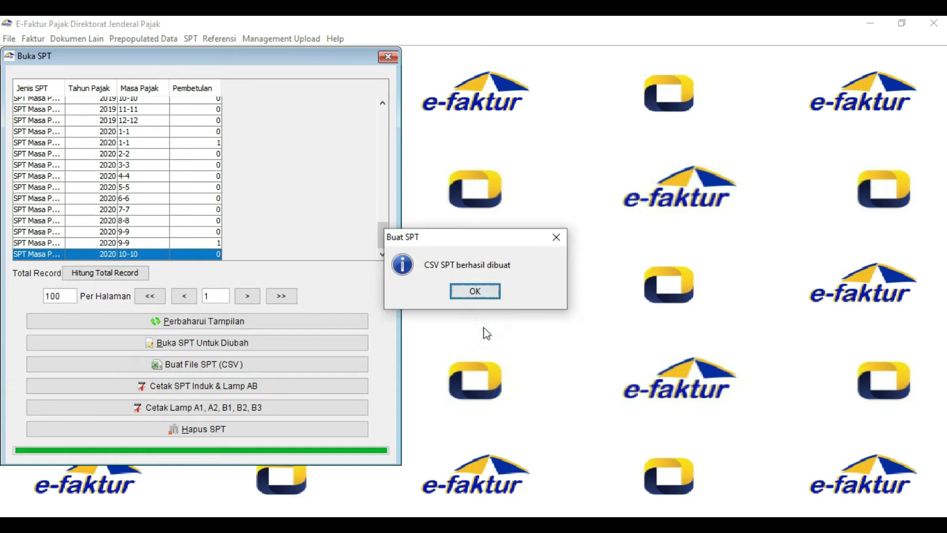
pyautogui.click(483, 328)
pyautogui.click(483, 327)
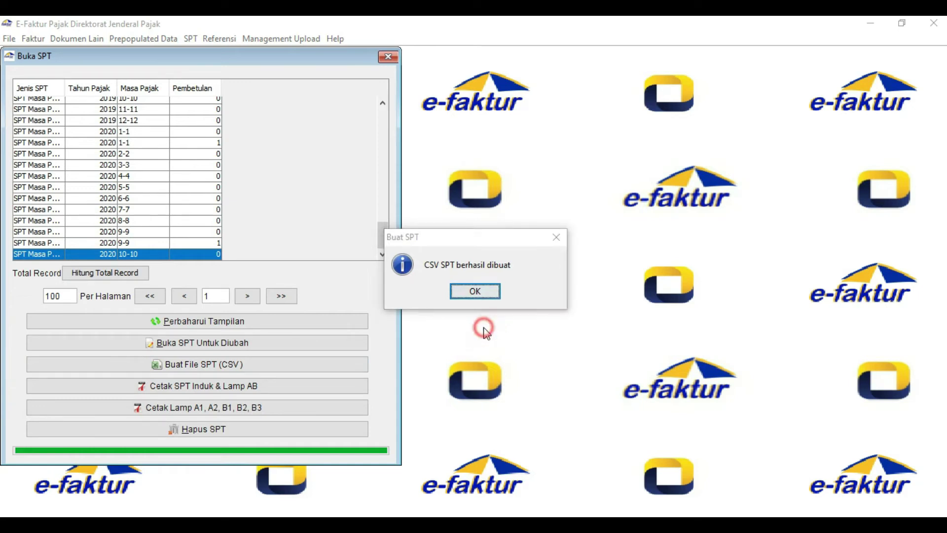
pyautogui.click(483, 327)
pyautogui.click(484, 328)
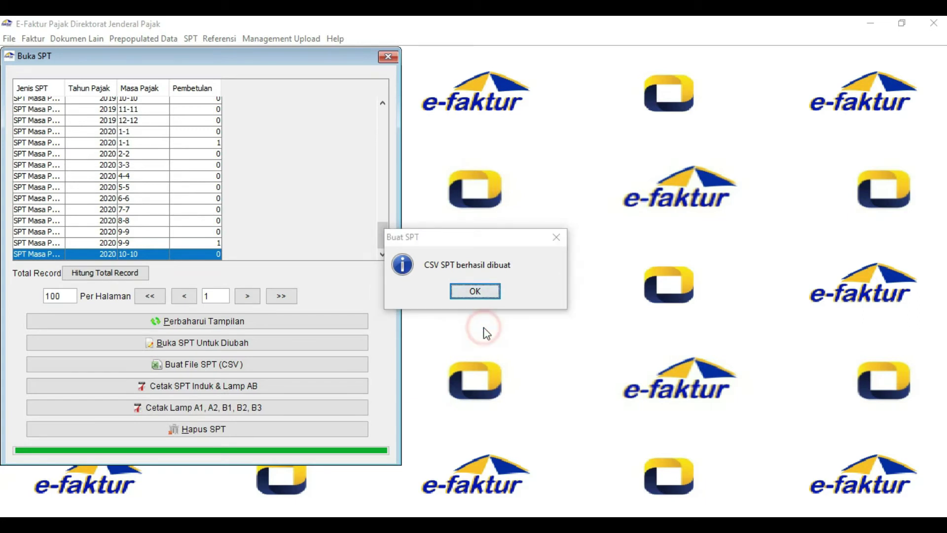
pyautogui.click(483, 293)
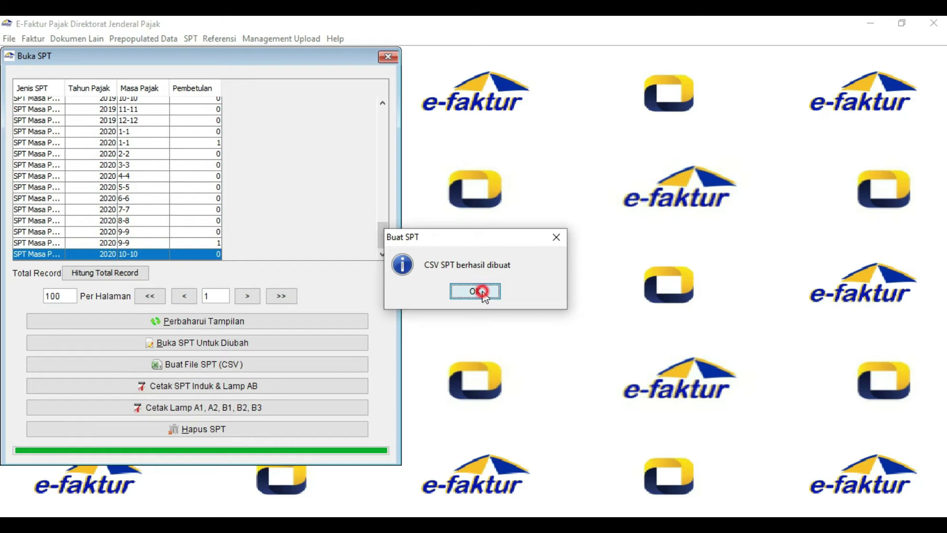
pyautogui.click(542, 363)
pyautogui.click(571, 376)
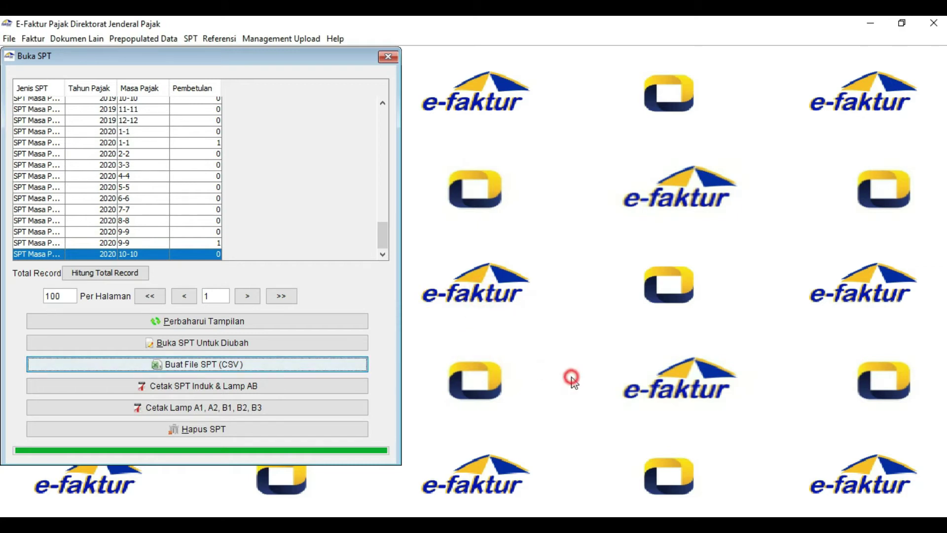
# Switch to Chrome and open the web-based e-Faktur login page at web-efaktur.pajak.go.id.
pyautogui.click(650, 443)
pyautogui.click(799, 499)
pyautogui.click(807, 523)
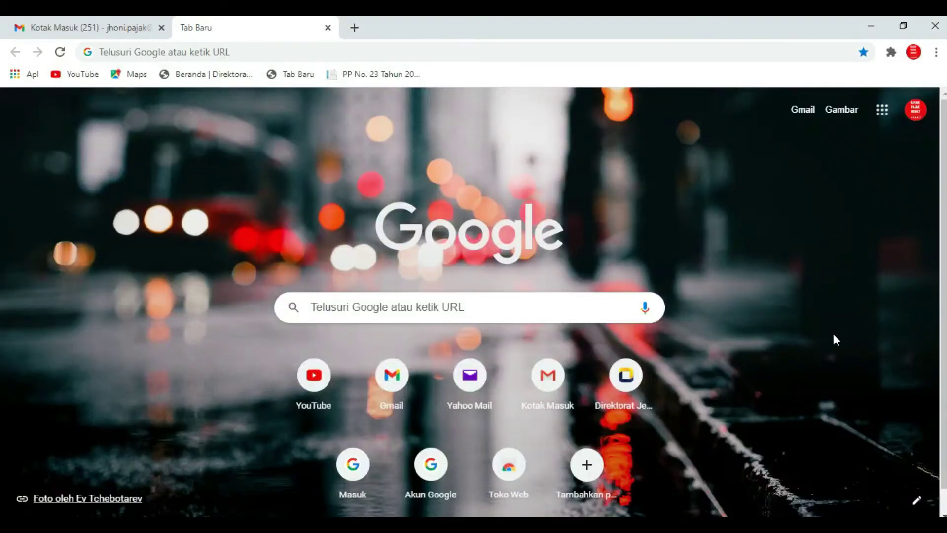
pyautogui.click(833, 334)
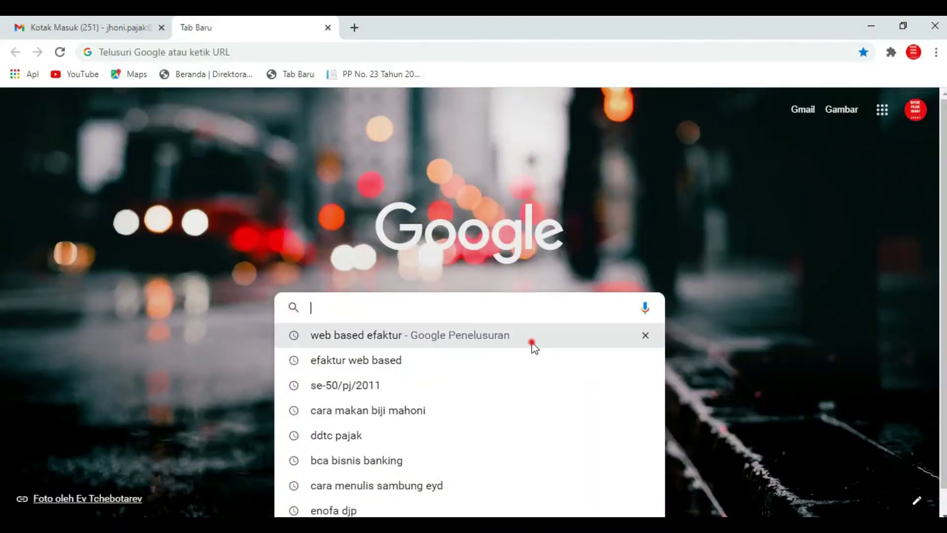
pyautogui.click(533, 343)
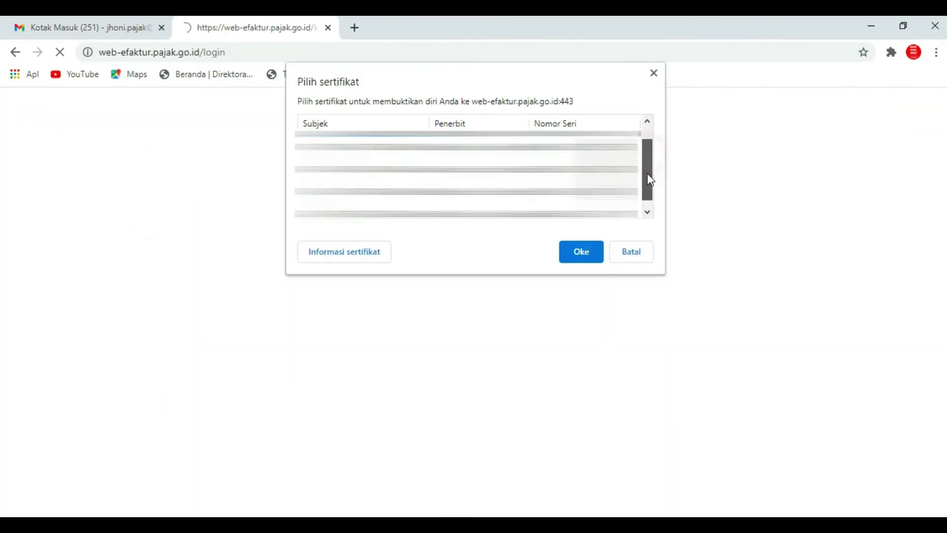
# Choose the company's digital certificate to authenticate to web-efaktur.pajak.go.id.
pyautogui.moveTo(650, 180); pyautogui.dragTo(650, 185)
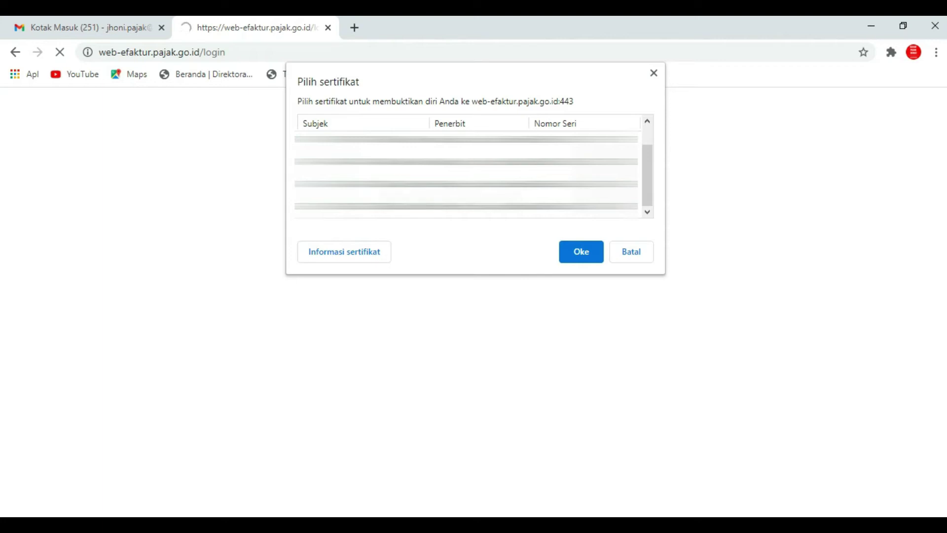
pyautogui.scroll(2, 467, 173)
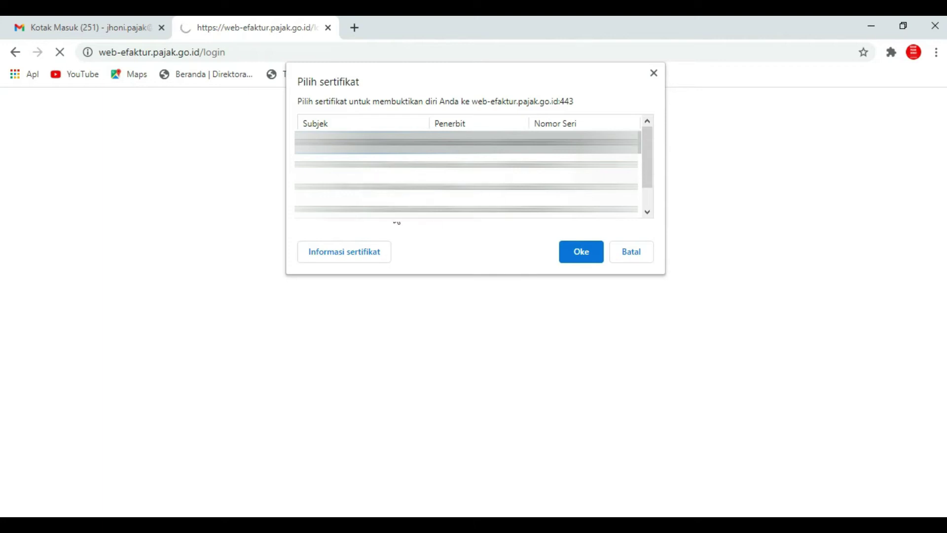
pyautogui.click(646, 144)
pyautogui.moveTo(650, 156)
pyautogui.mouseDown()
pyautogui.moveTo(648, 186)
pyautogui.moveTo(651, 143)
pyautogui.mouseUp()
pyautogui.click(586, 253)
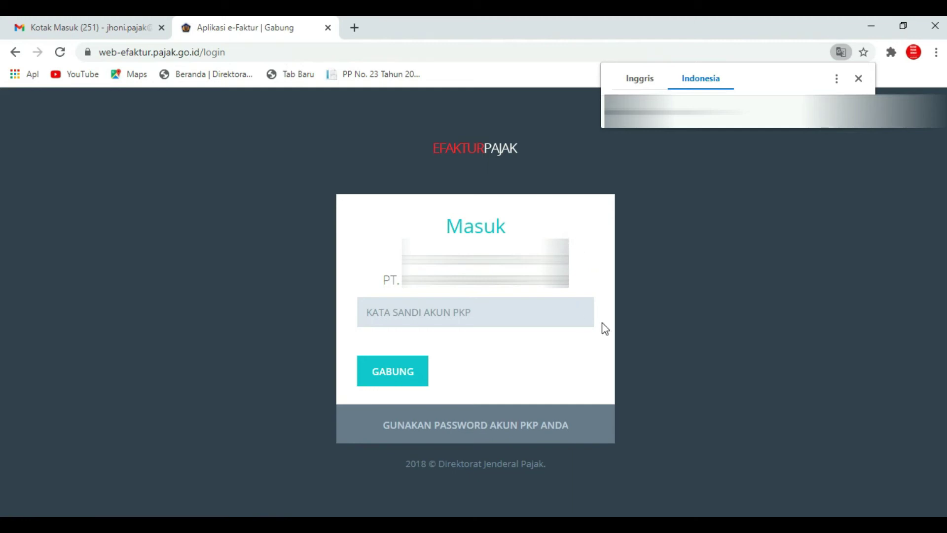
# Enter the PKP account password and log in to web e-Faktur.
pyautogui.click(560, 311)
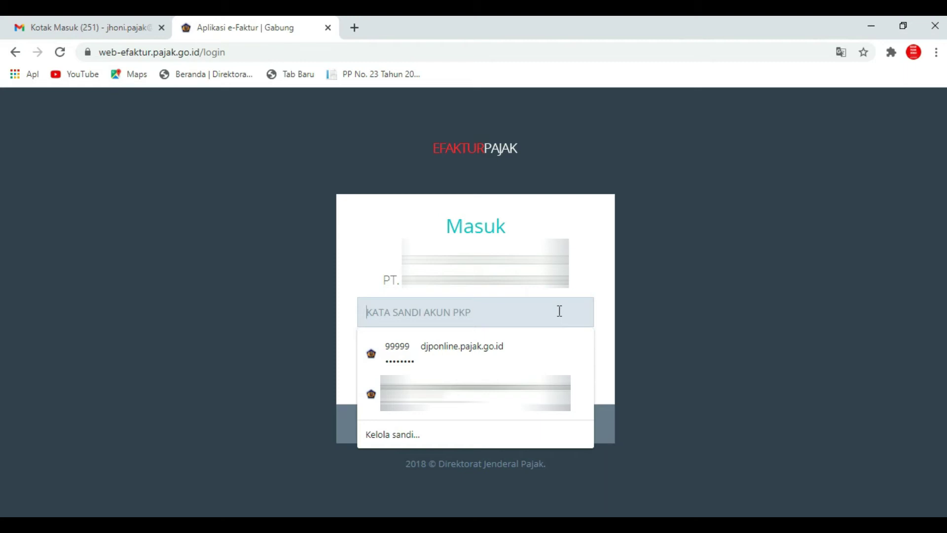
pyautogui.write('•')
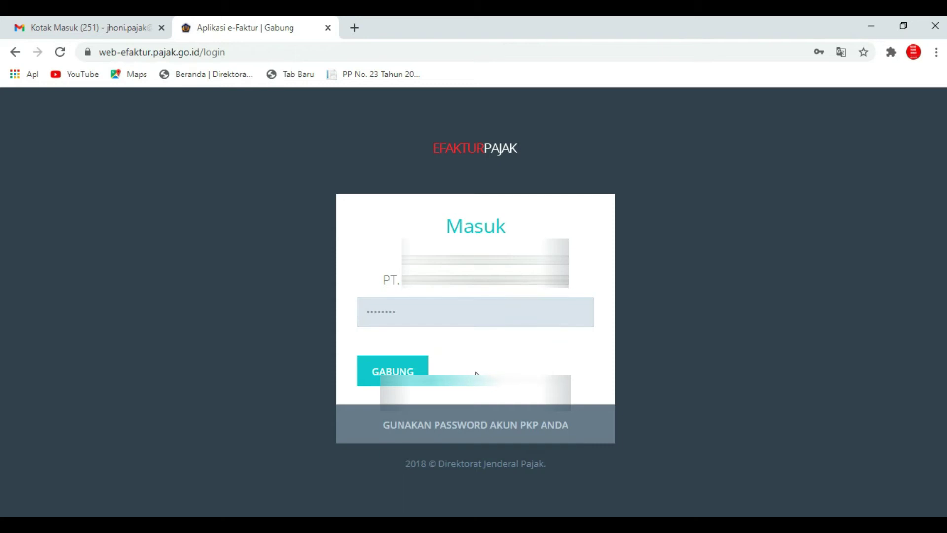
pyautogui.click(414, 371)
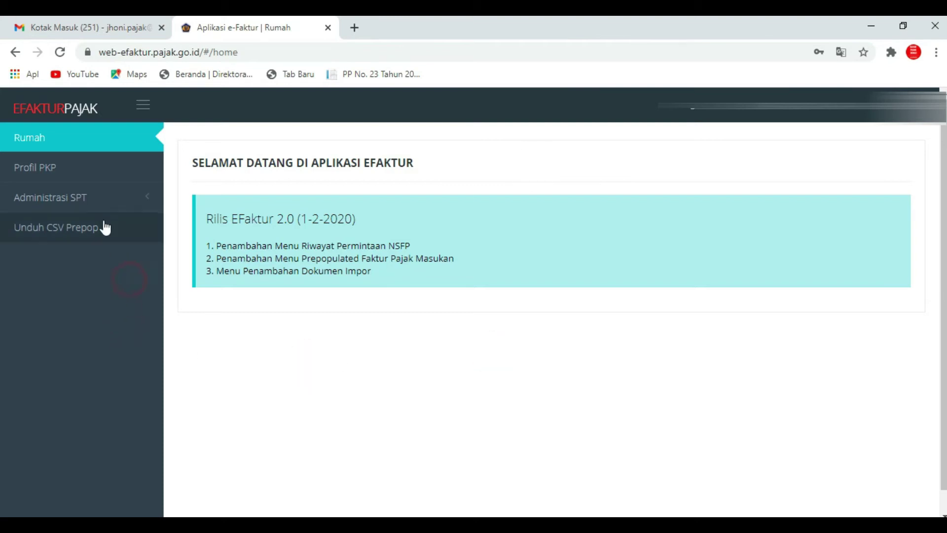
# In the SPT monitoring page, post the SPT for tax year 2020, Masa Pajak 10, Pembetulan Ke 0, and dismiss the queue message.
pyautogui.click(107, 198)
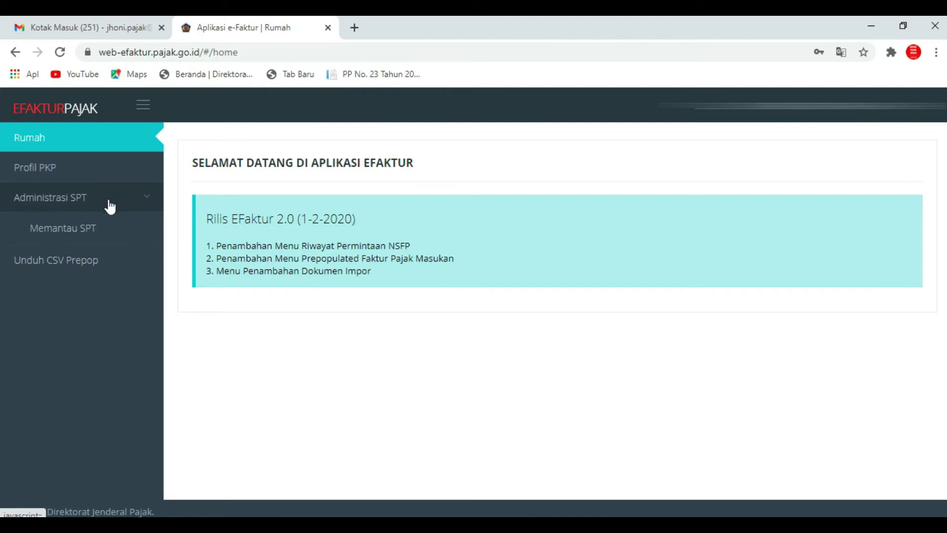
pyautogui.click(112, 232)
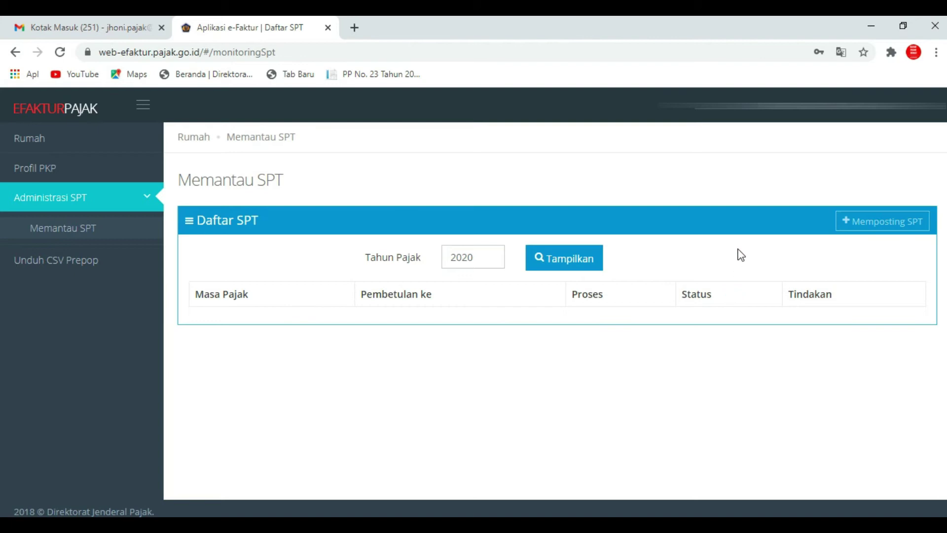
pyautogui.click(873, 227)
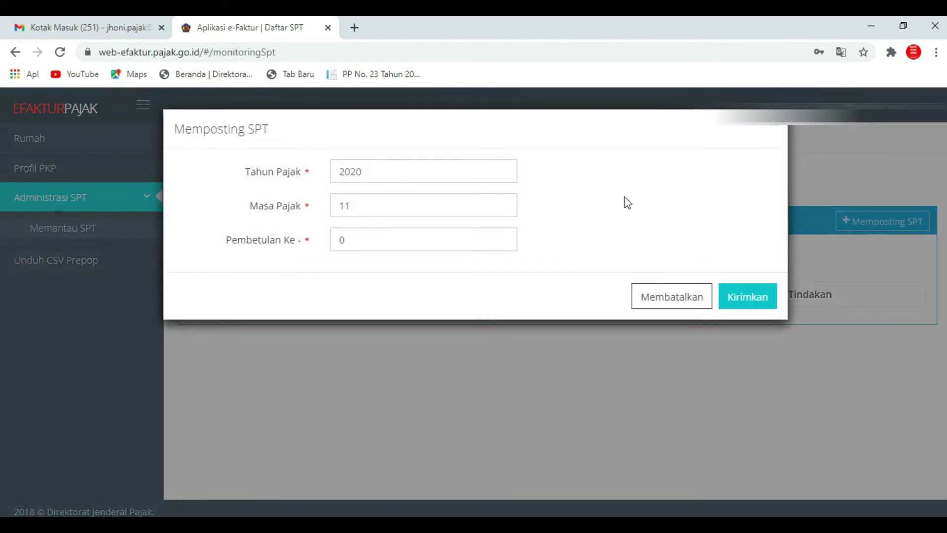
pyautogui.click(345, 206)
pyautogui.moveTo(344, 206); pyautogui.dragTo(448, 264)
pyautogui.write('0')
pyautogui.click(496, 298)
pyautogui.click(747, 296)
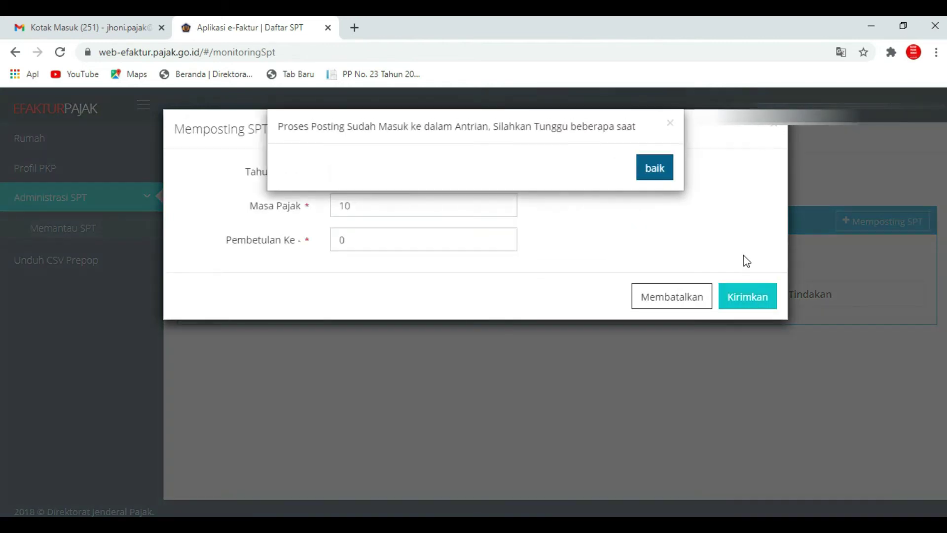
pyautogui.click(302, 154)
pyautogui.click(336, 148)
pyautogui.click(635, 157)
pyautogui.click(666, 177)
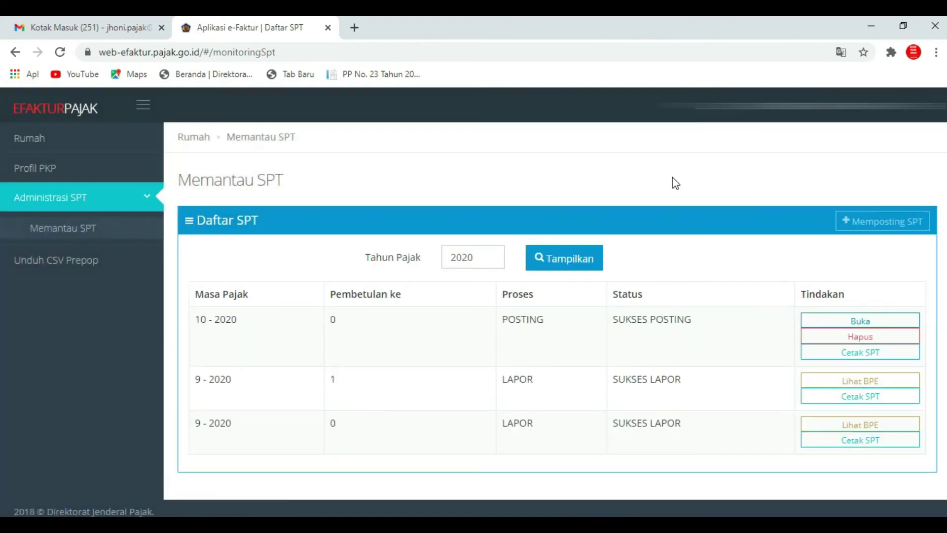
# Check the posting status of the October 2020 SPT in the Daftar SPT list.
pyautogui.click(719, 166)
pyautogui.click(271, 270)
pyautogui.click(274, 276)
pyautogui.click(542, 356)
pyautogui.click(659, 353)
pyautogui.click(736, 340)
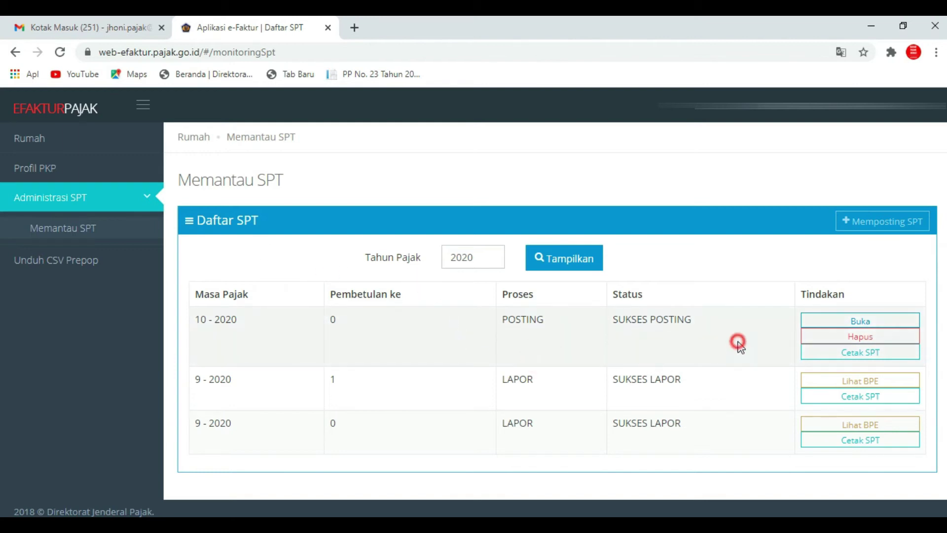
# Open the successfully posted October 2020 SPT from the Daftar SPT list and go to its Lampiran AB form.
pyautogui.click(765, 324)
pyautogui.click(772, 323)
pyautogui.click(814, 321)
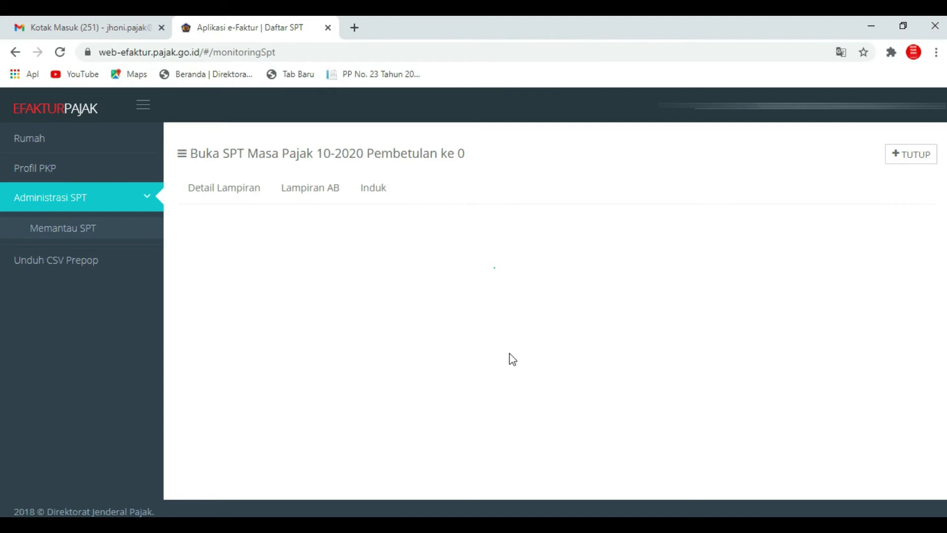
pyautogui.click(429, 364)
pyautogui.click(412, 386)
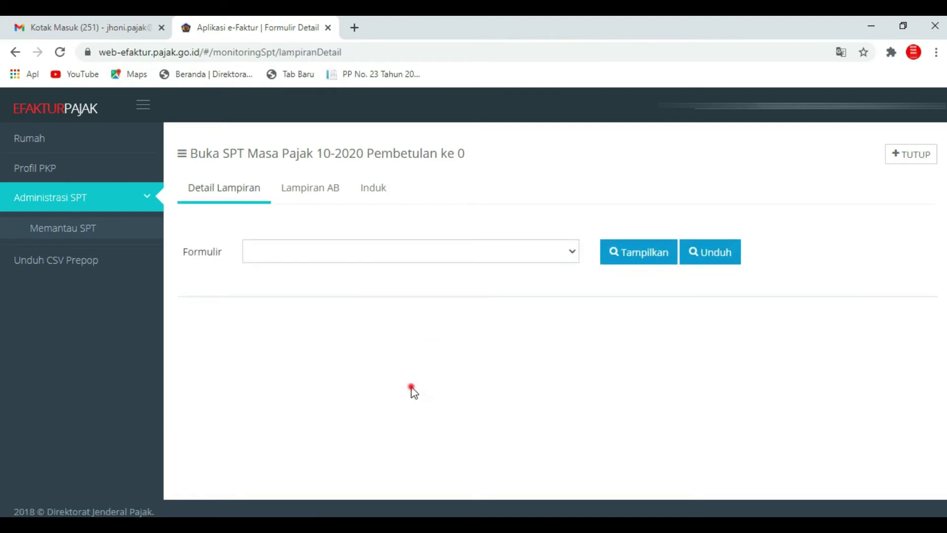
pyautogui.click(309, 386)
pyautogui.click(309, 386)
pyautogui.click(246, 220)
pyautogui.click(302, 200)
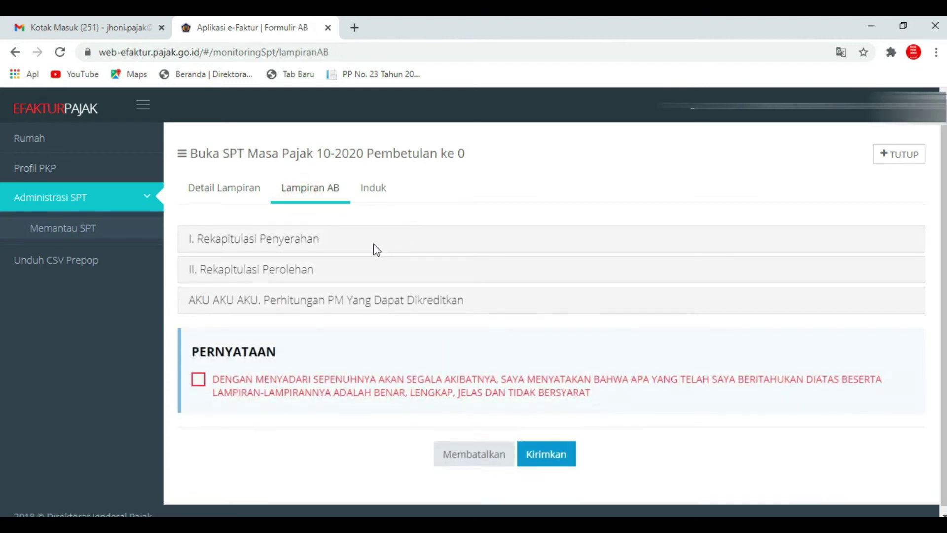
# In Rekapitulasi Penyerahan, set the DPP for domestic deliveries with Faktur Pajak yang Digunggung to 244.910.782.
pyautogui.click(277, 241)
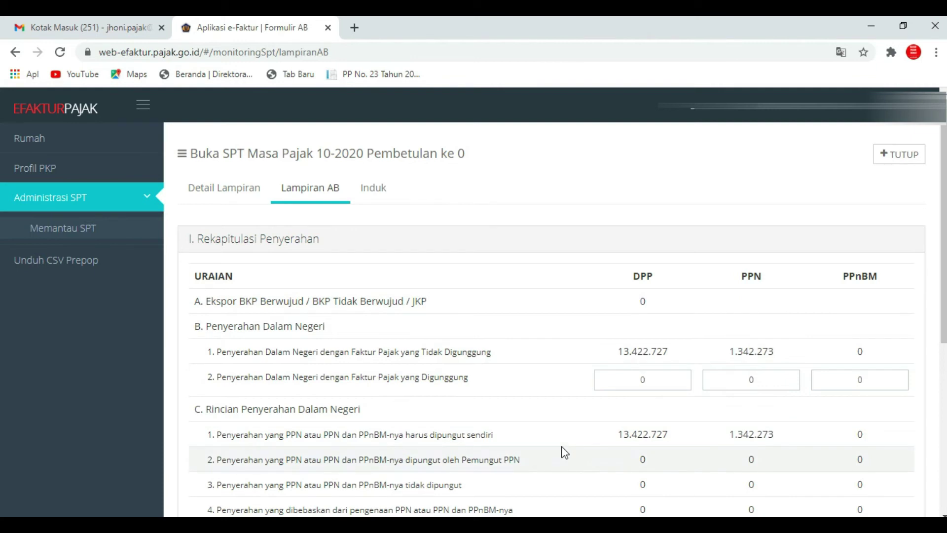
pyautogui.moveTo(943, 249); pyautogui.dragTo(944, 268)
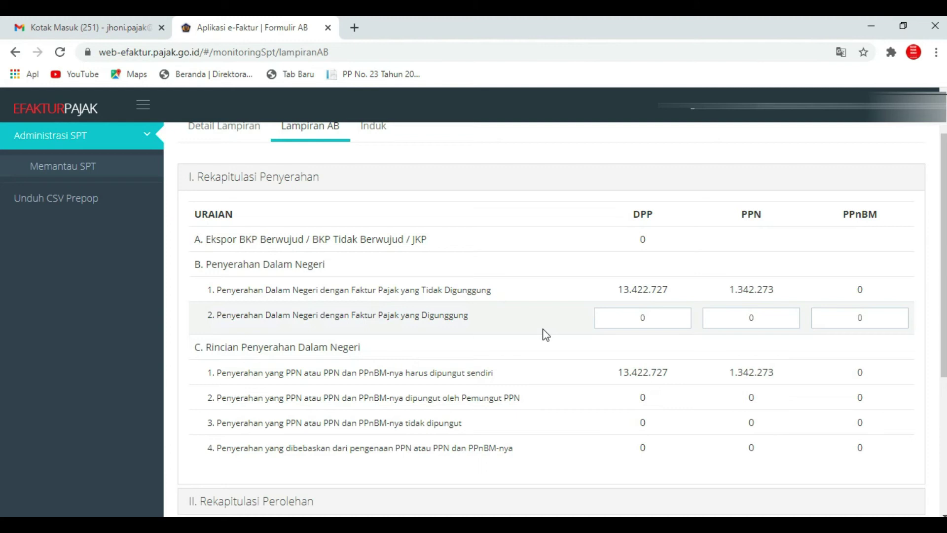
pyautogui.click(643, 317)
pyautogui.write('244.910.782')
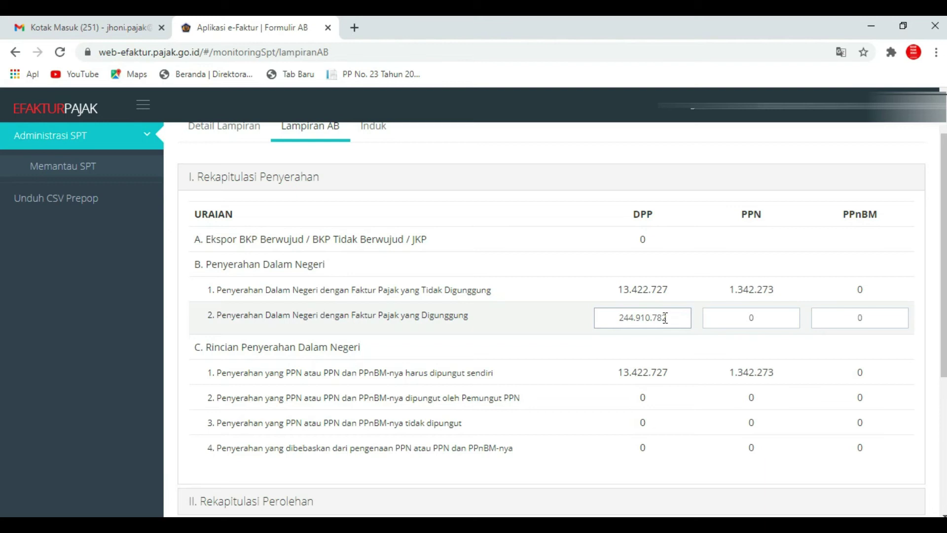
pyautogui.click(633, 336)
pyautogui.click(566, 316)
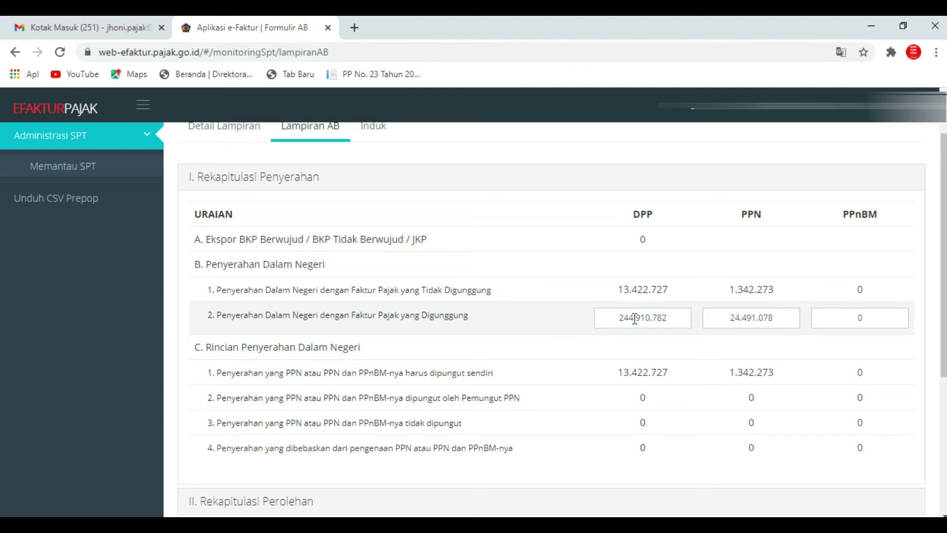
pyautogui.click(563, 318)
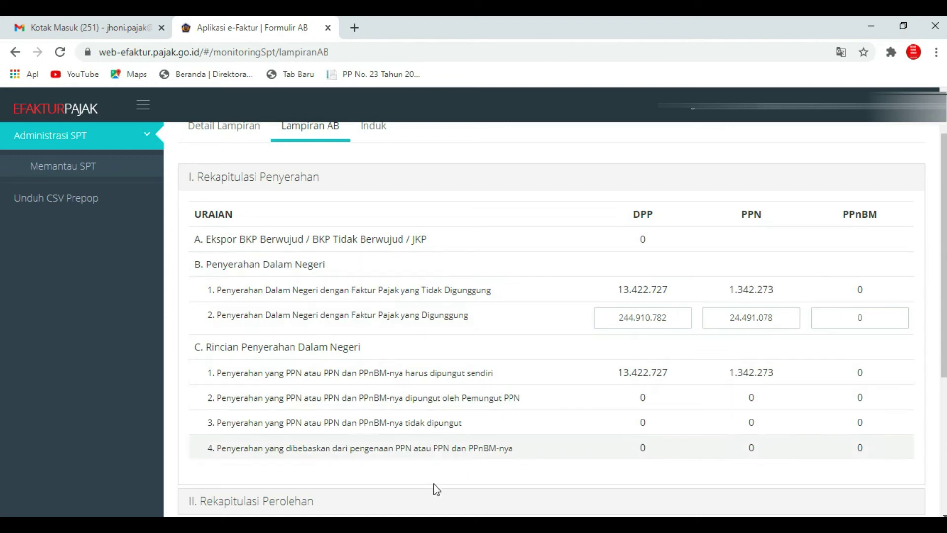
# Review Rekapitulasi Perolehan, and under Perhitungan PM Yang Dapat Dikreditkan set Kompensasi kelebihan PPN Masa Pajak sebelumnya to 6.847.519.
pyautogui.click(303, 502)
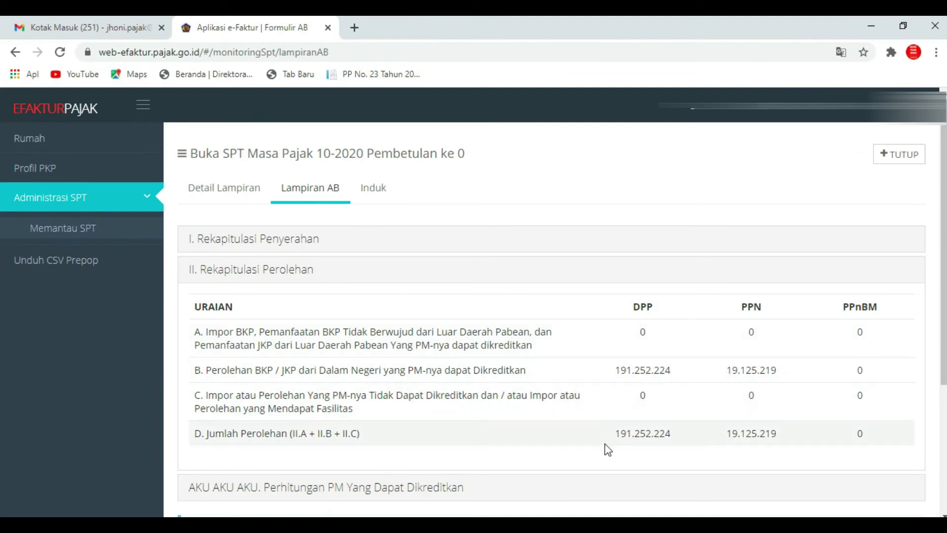
pyautogui.click(449, 488)
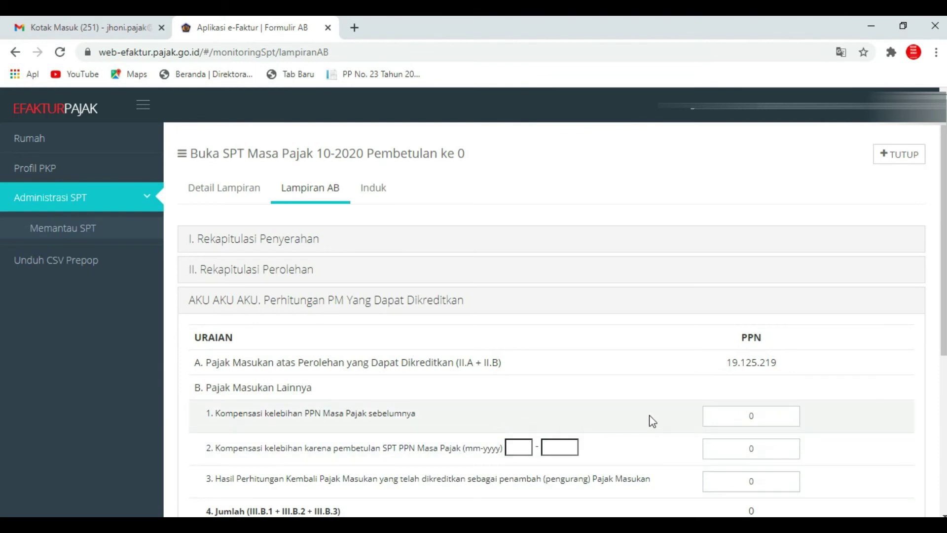
pyautogui.click(744, 418)
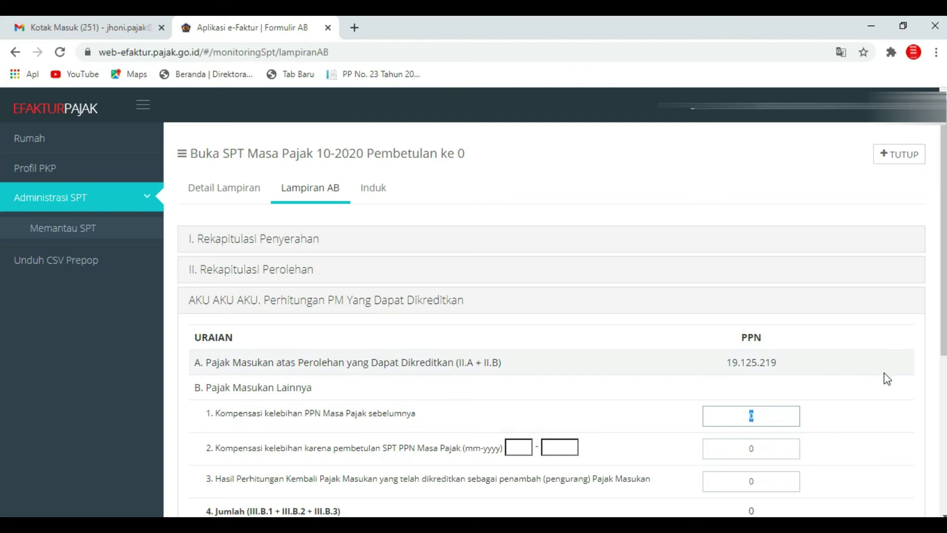
pyautogui.write('6.847.519')
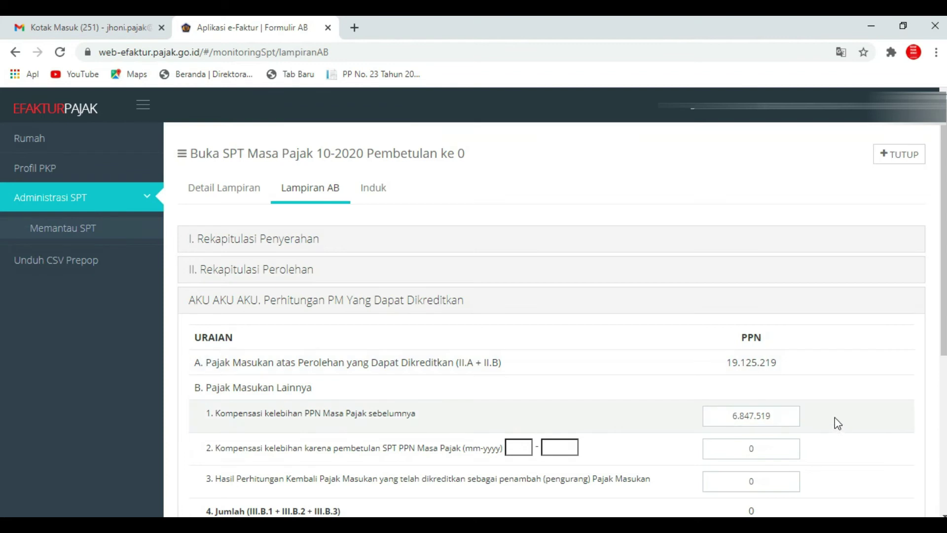
pyautogui.click(614, 422)
pyautogui.click(839, 417)
pyautogui.click(670, 421)
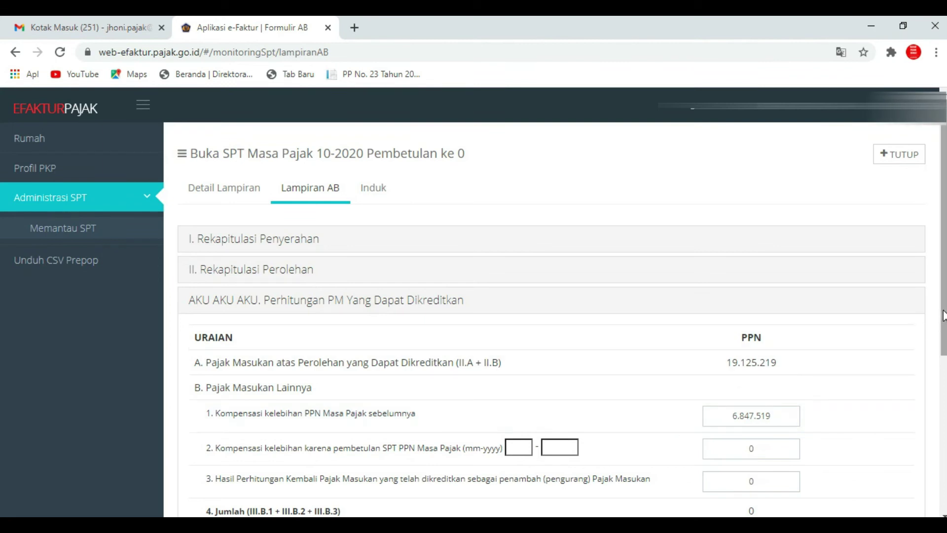
pyautogui.moveTo(943, 311); pyautogui.dragTo(942, 401)
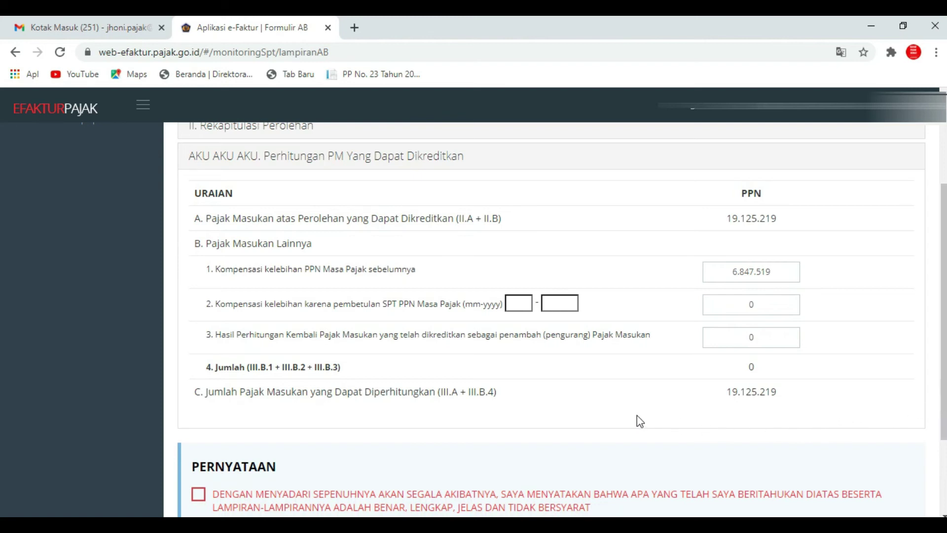
pyautogui.click(647, 275)
pyautogui.click(676, 273)
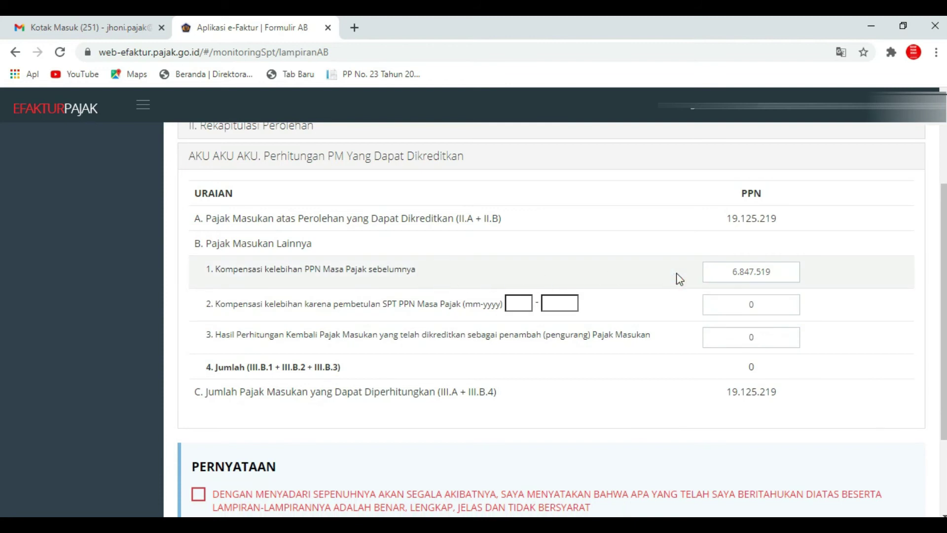
# Accept the Pernyataan declaration that the Lampiran AB data is correct, complete and unconditional.
pyautogui.click(198, 496)
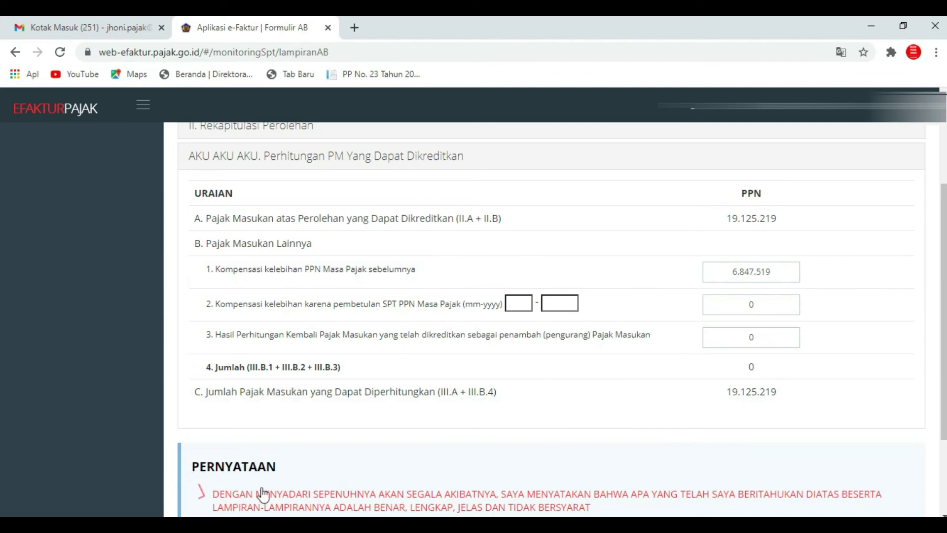
pyautogui.moveTo(944, 370); pyautogui.dragTo(944, 457)
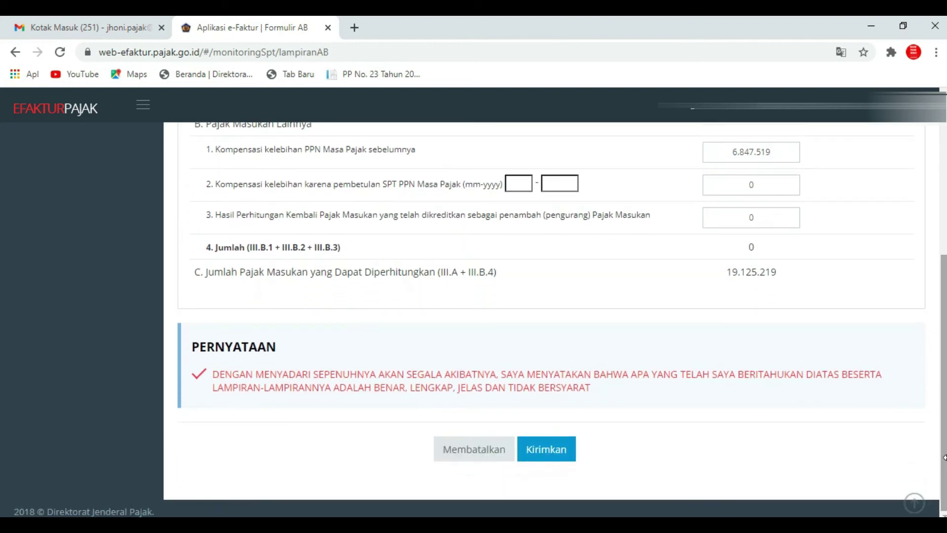
pyautogui.click(645, 462)
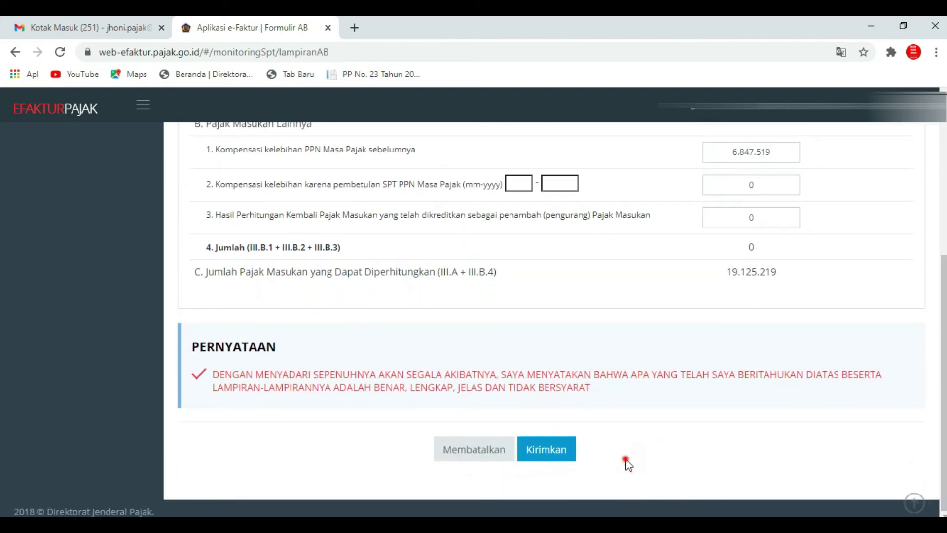
pyautogui.click(281, 415)
pyautogui.click(522, 423)
pyautogui.click(646, 440)
# Switch to the desktop e-Faktur, check Bagian I and Bagian II of the SPT Masa PPN Formulir 1111, and return to the browser.
pyautogui.click(428, 524)
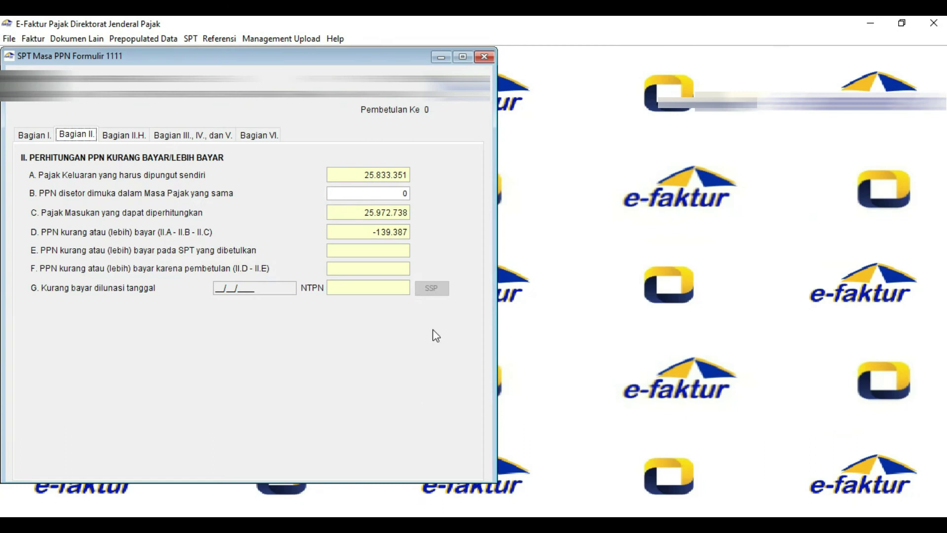
pyautogui.click(36, 135)
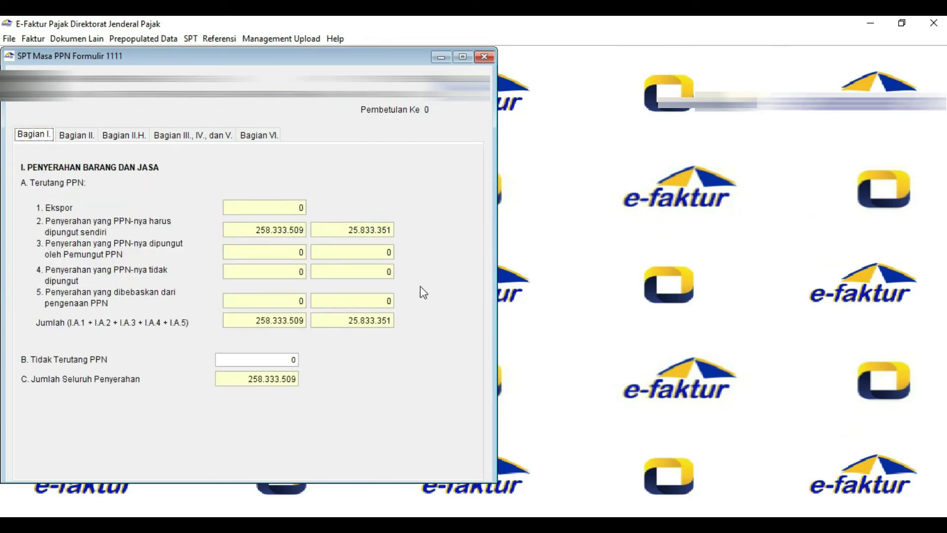
pyautogui.click(79, 138)
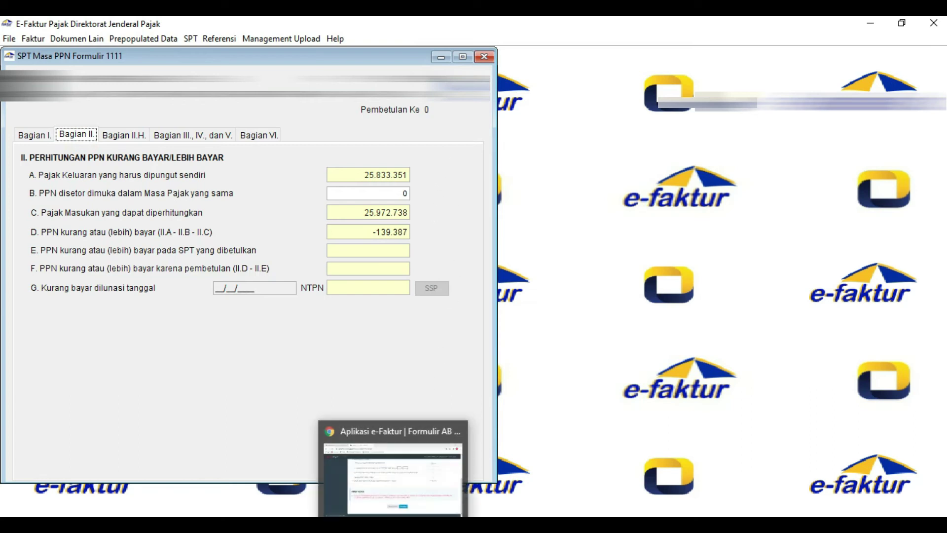
pyautogui.click(393, 528)
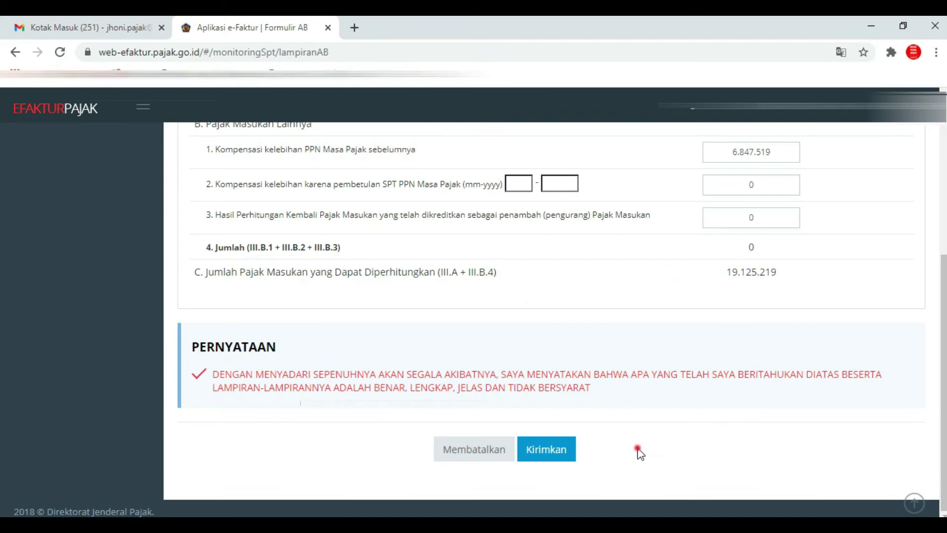
# Submit Lampiran AB with the digital certificate file and its passphrase, decline saving the password, and dismiss the result message.
pyautogui.click(557, 455)
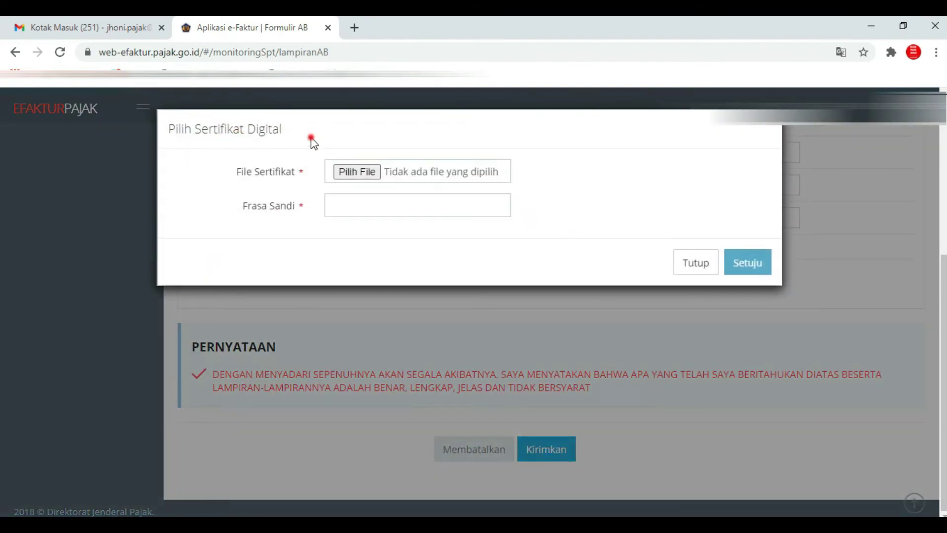
pyautogui.click(351, 173)
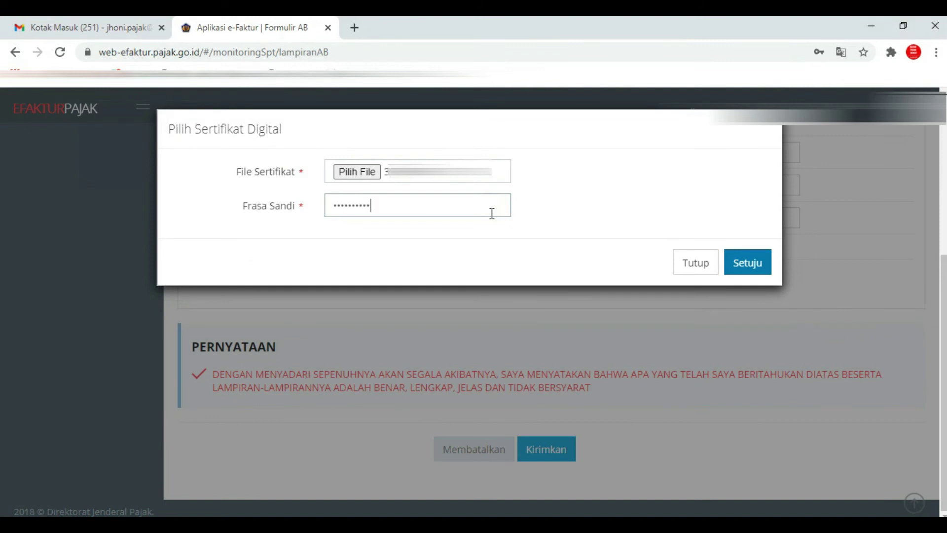
pyautogui.click(527, 203)
pyautogui.click(692, 202)
pyautogui.click(749, 259)
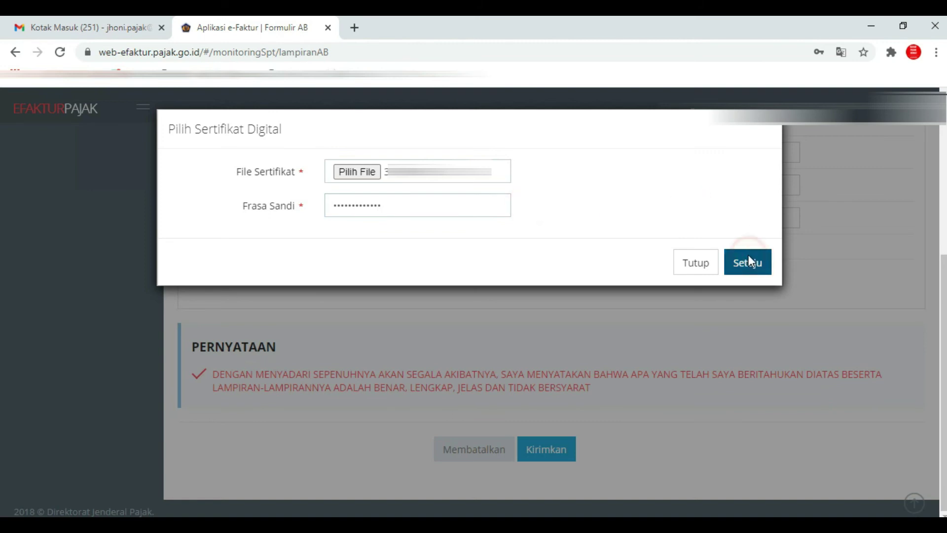
pyautogui.click(825, 279)
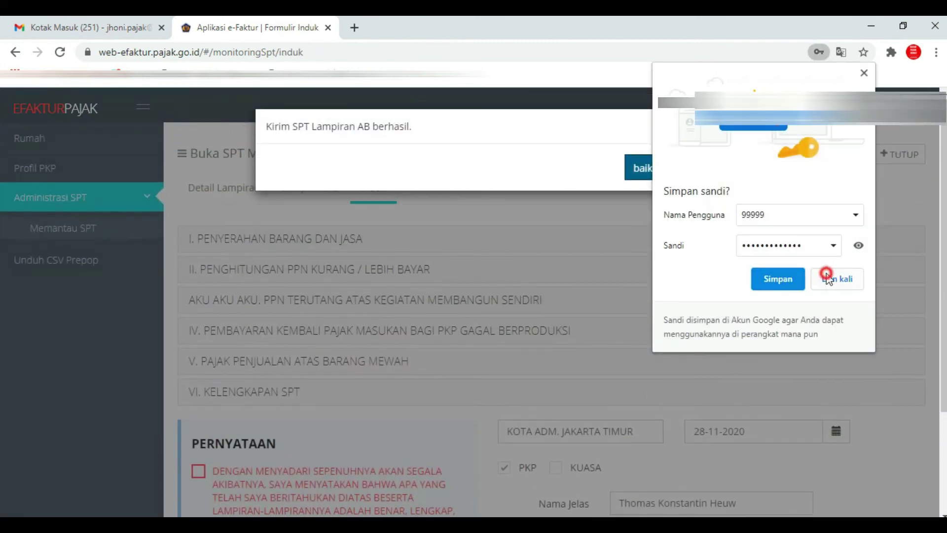
pyautogui.click(282, 151)
pyautogui.click(338, 148)
pyautogui.click(373, 148)
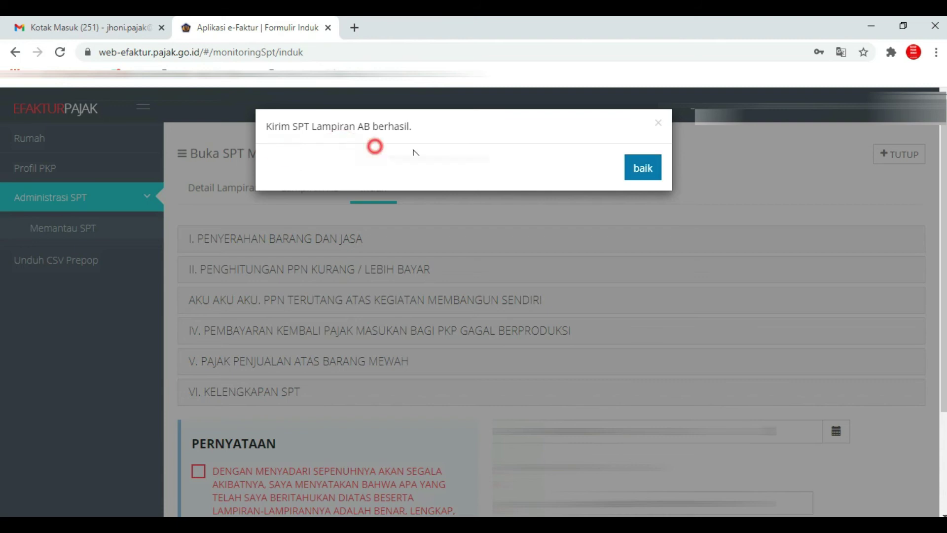
pyautogui.click(641, 173)
# Examine the Induk form's Penyerahan Barang dan Jasa and Penghitungan PPN Kurang / Lebih Bayar sections.
pyautogui.click(323, 241)
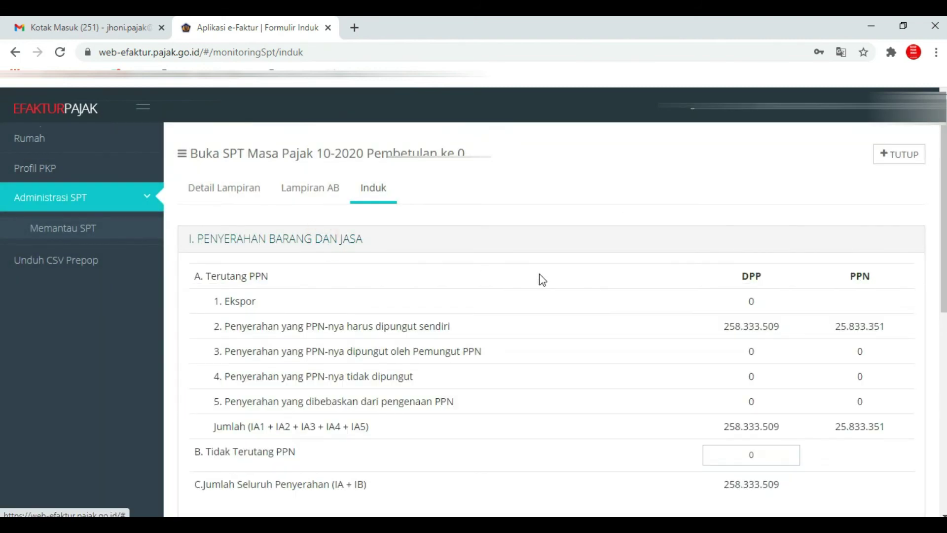
pyautogui.scroll(-3, 597, 319)
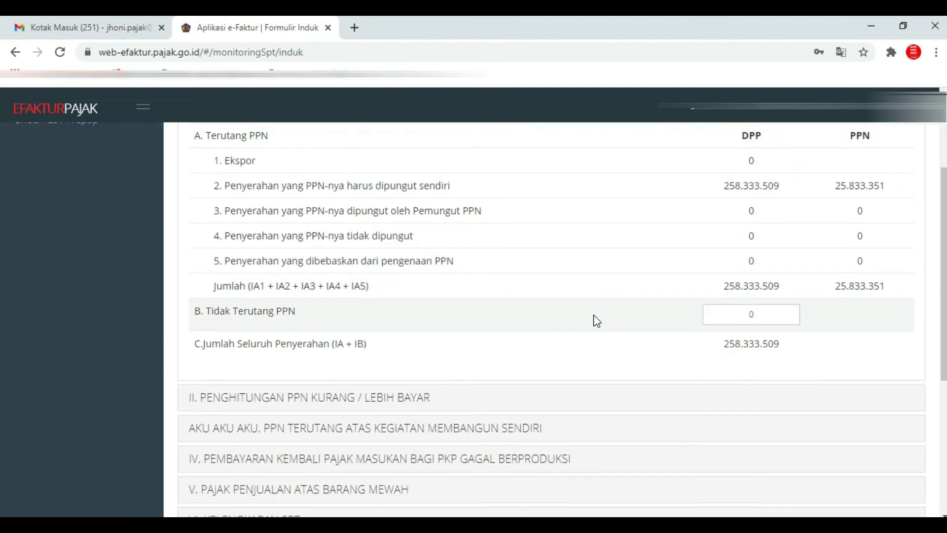
pyautogui.scroll(-2, 597, 320)
pyautogui.click(596, 318)
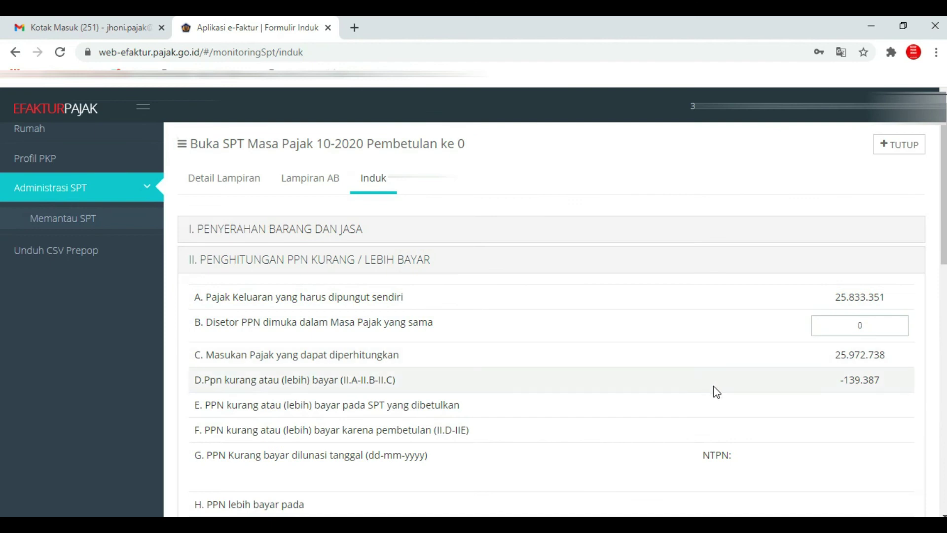
pyautogui.click(804, 386)
pyautogui.click(730, 386)
pyautogui.click(731, 386)
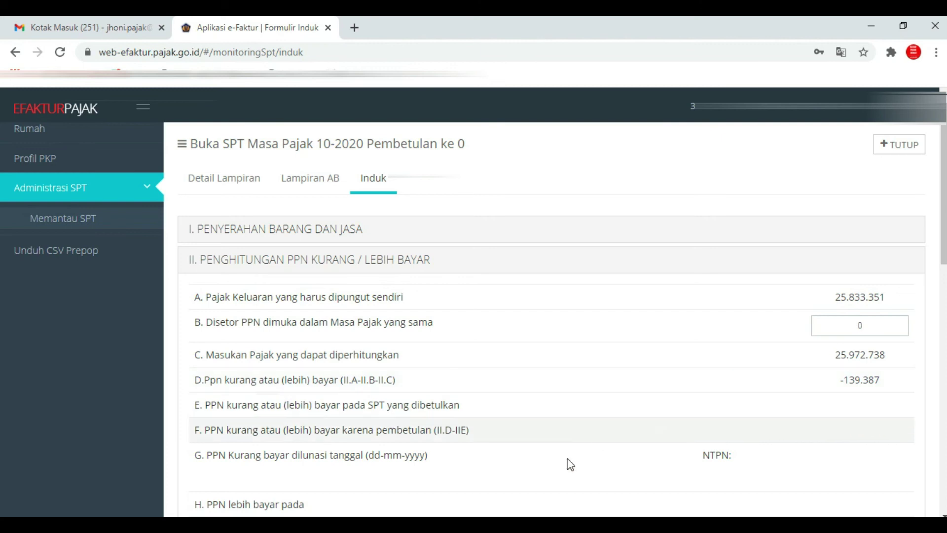
# Switch to the desktop e-Faktur and check the PPN kurang atau (lebih) bayar amount on line D of Bagian II.
pyautogui.click(429, 525)
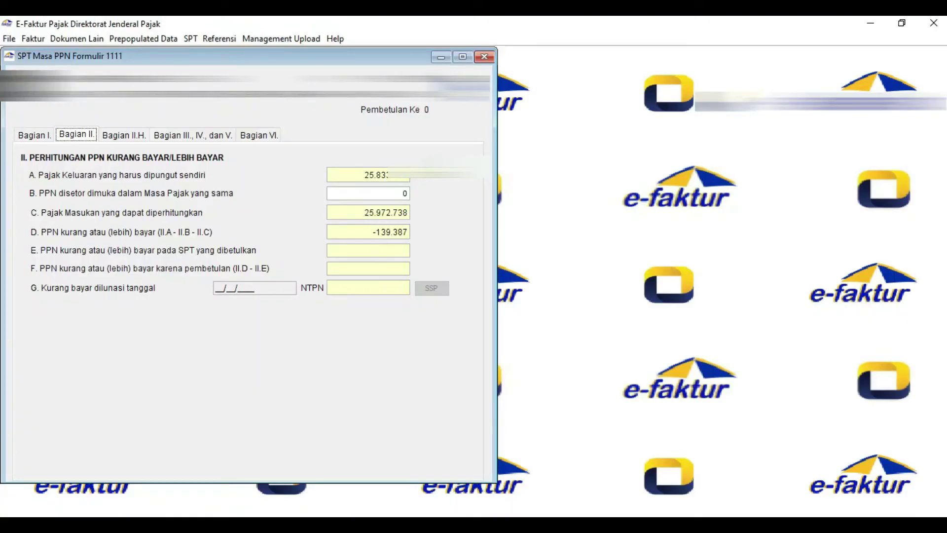
pyautogui.click(431, 235)
pyautogui.click(433, 235)
pyautogui.click(452, 233)
pyautogui.click(433, 236)
pyautogui.click(419, 235)
pyautogui.click(425, 235)
# Return to web e-Faktur in the browser and compare line II.D of the Induk form with the desktop figure.
pyautogui.click(461, 527)
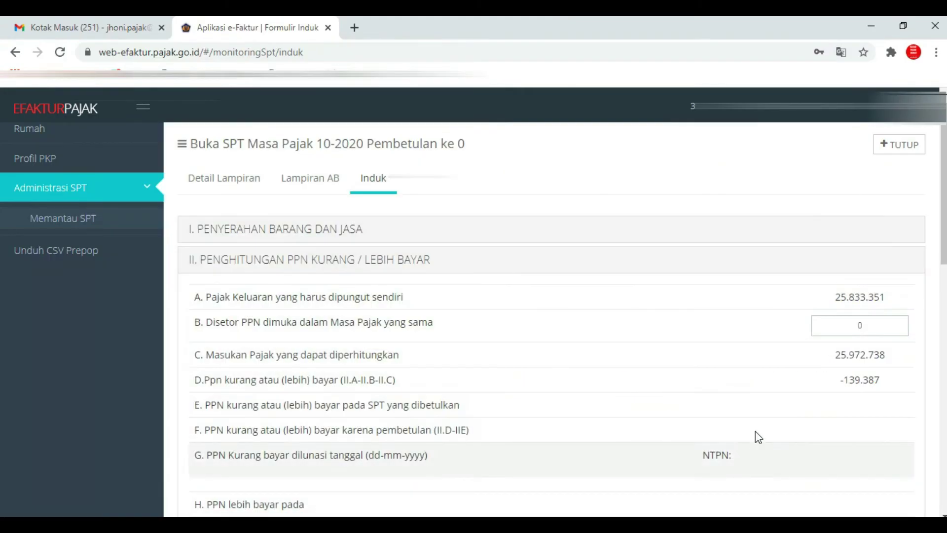
pyautogui.click(810, 378)
pyautogui.click(832, 380)
pyautogui.click(817, 381)
pyautogui.click(834, 381)
pyautogui.click(814, 383)
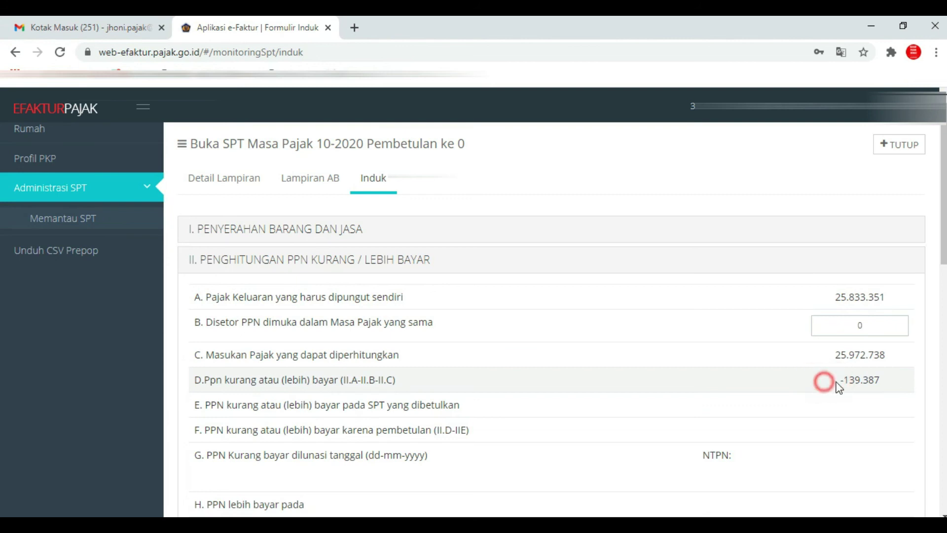
pyautogui.click(891, 381)
pyautogui.click(813, 383)
pyautogui.moveTo(428, 525)
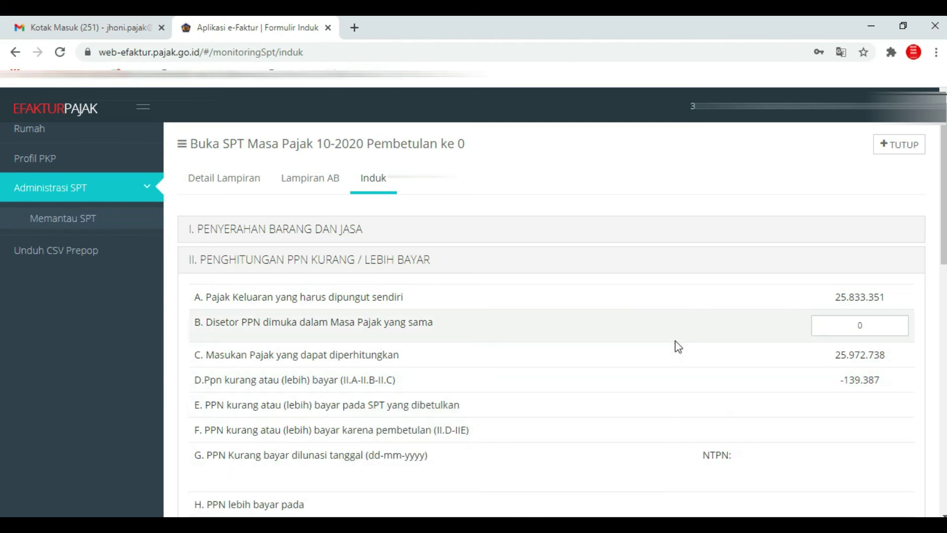
# In section II.H, select 1.1 Butir II.D (Bukan SPT Pembetulan), 2.2 Selain PKP Pasal 9 ayat (4b) PPN and 3.1 Dikompensasikan ke Masa Pajak berikutnya.
pyautogui.scroll(-3, 675, 340)
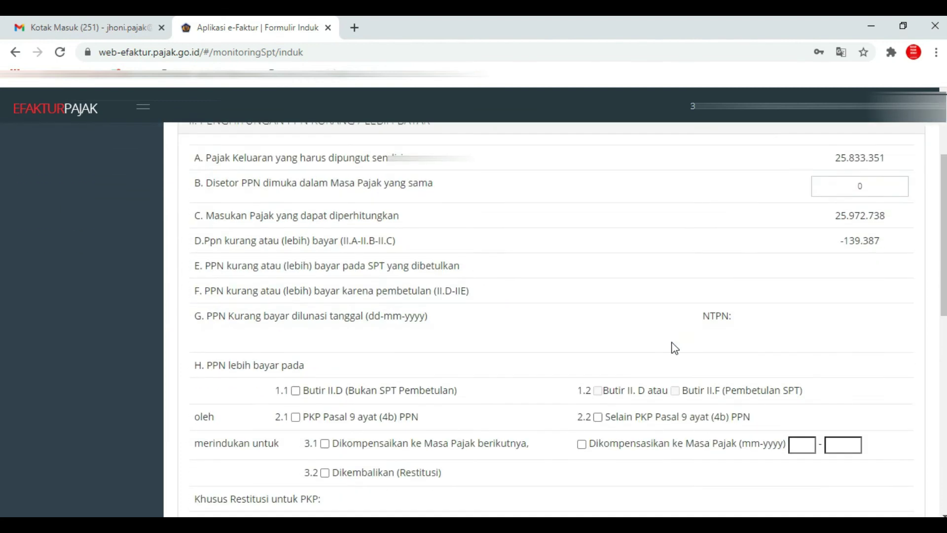
pyautogui.scroll(-2, 566, 346)
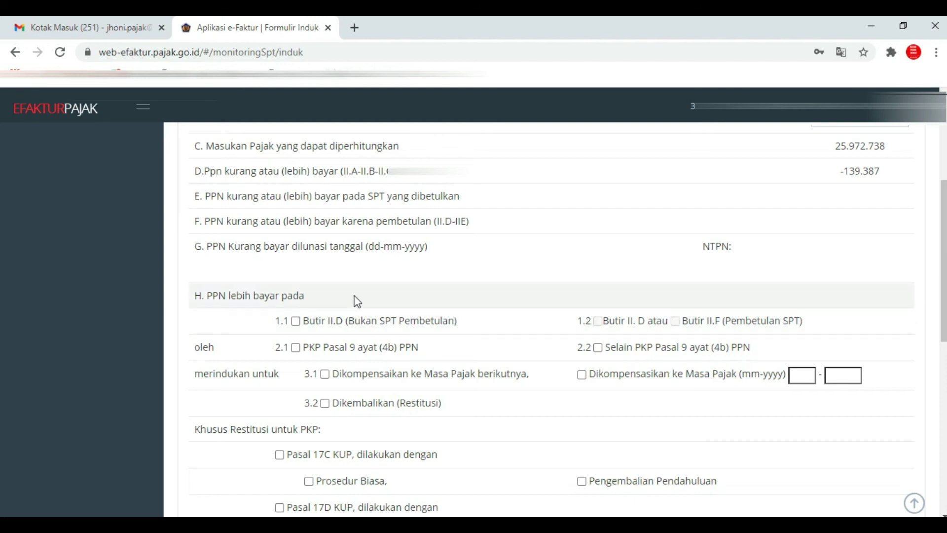
pyautogui.click(295, 321)
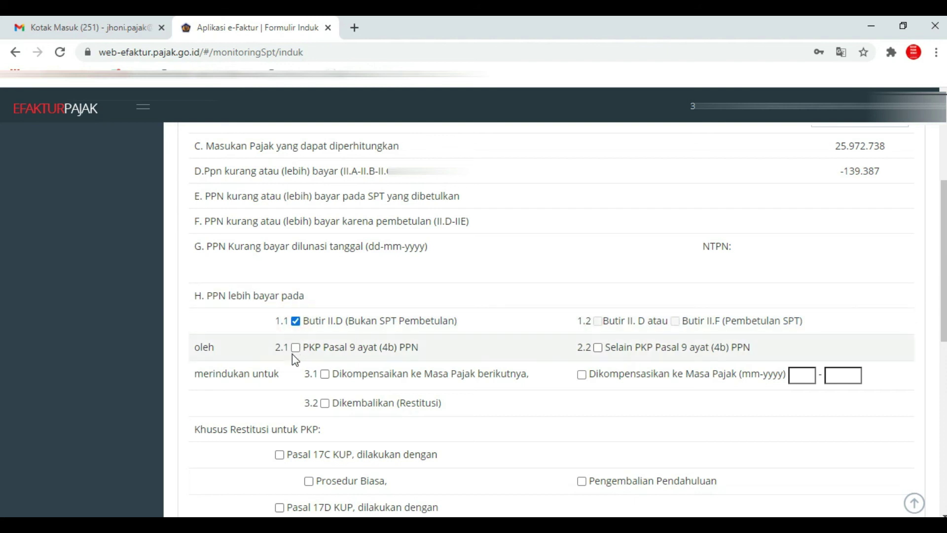
pyautogui.click(598, 348)
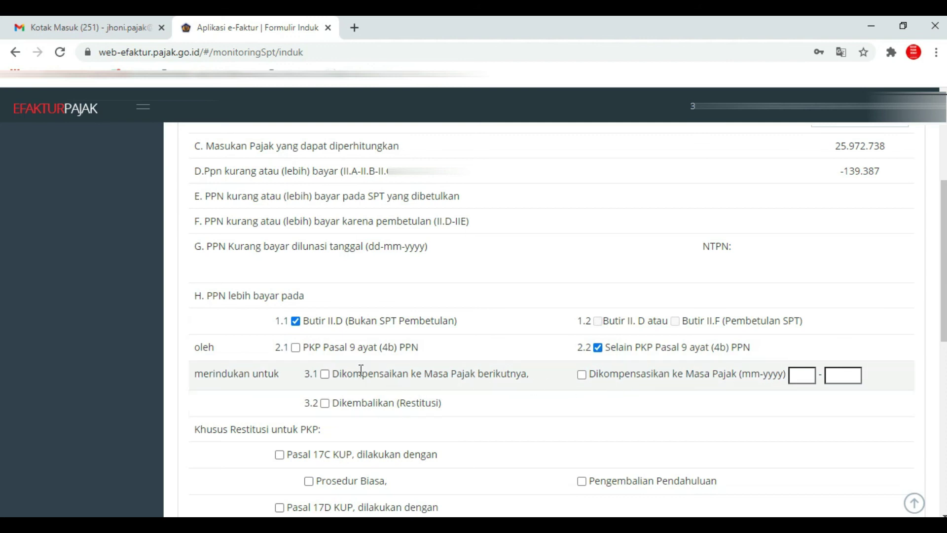
pyautogui.click(324, 376)
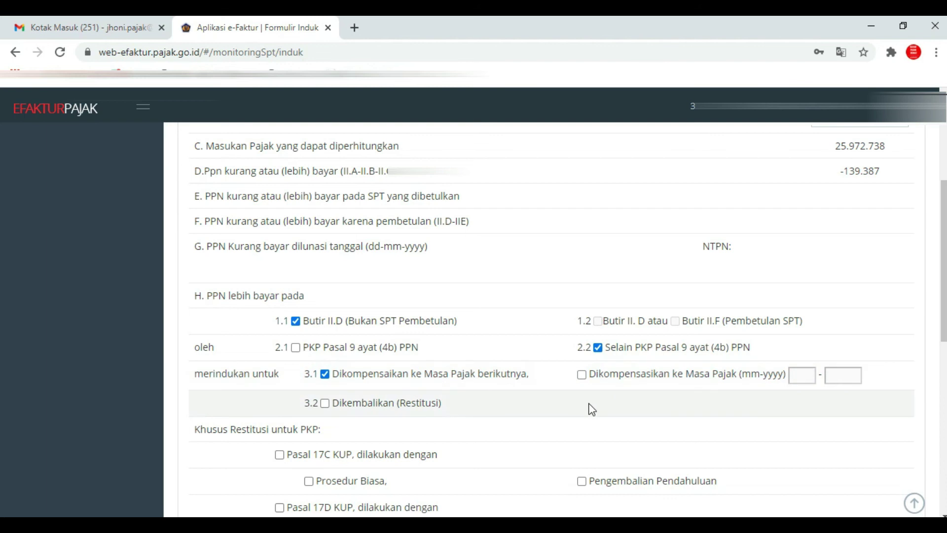
# Accept the Pernyataan declaration, submit the Induk form and dismiss the result message.
pyautogui.click(943, 291)
pyautogui.moveTo(943, 291); pyautogui.dragTo(943, 442)
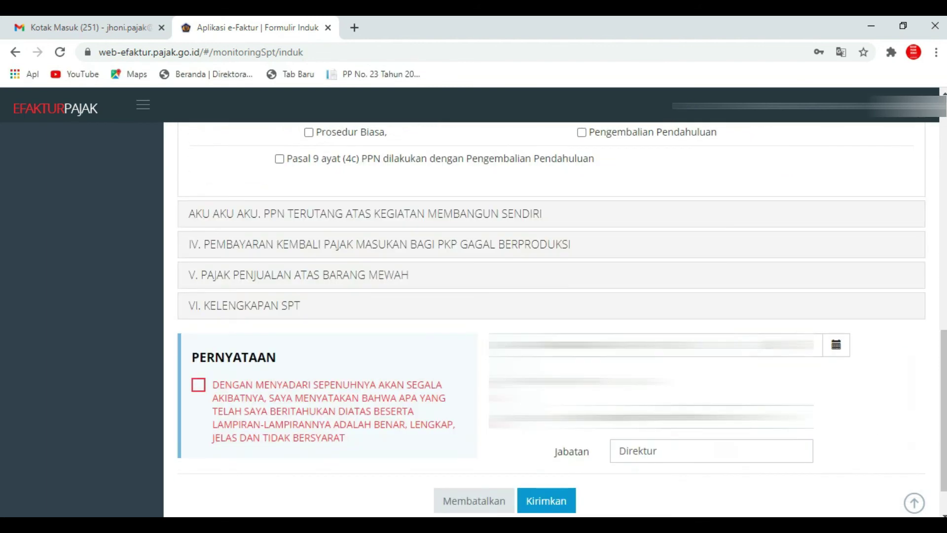
pyautogui.click(325, 369)
pyautogui.click(197, 386)
pyautogui.click(863, 371)
pyautogui.click(564, 495)
pyautogui.click(606, 501)
pyautogui.click(613, 502)
pyautogui.click(545, 500)
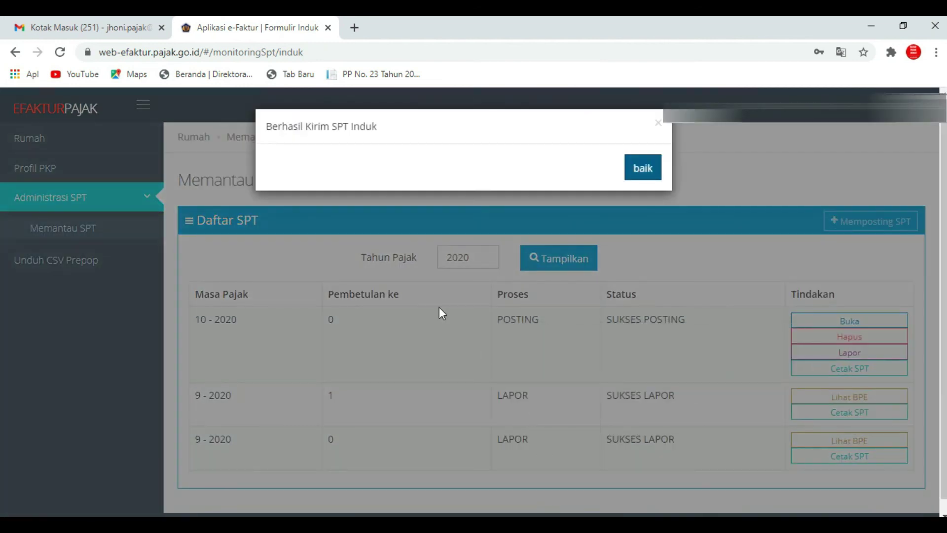
pyautogui.click(293, 161)
pyautogui.click(332, 148)
pyautogui.click(401, 150)
pyautogui.click(532, 151)
pyautogui.click(604, 142)
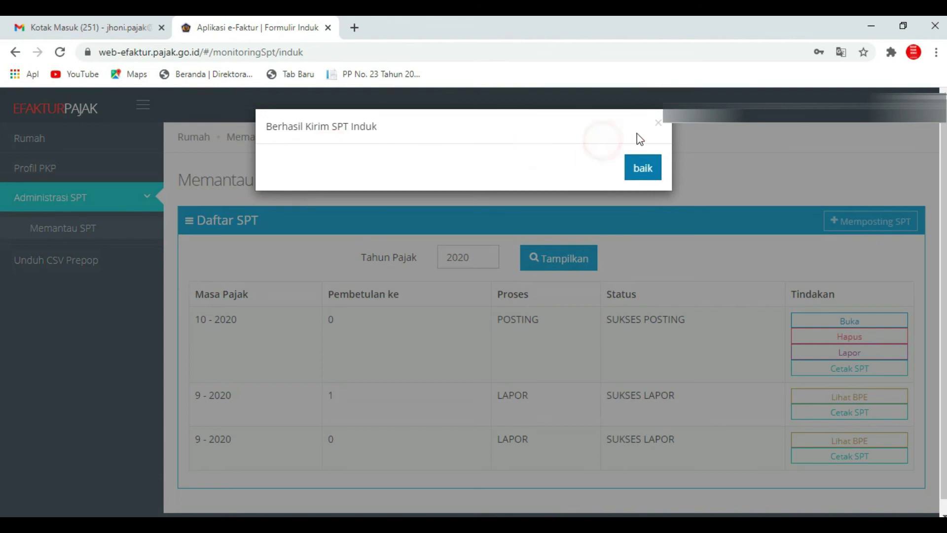
pyautogui.click(651, 138)
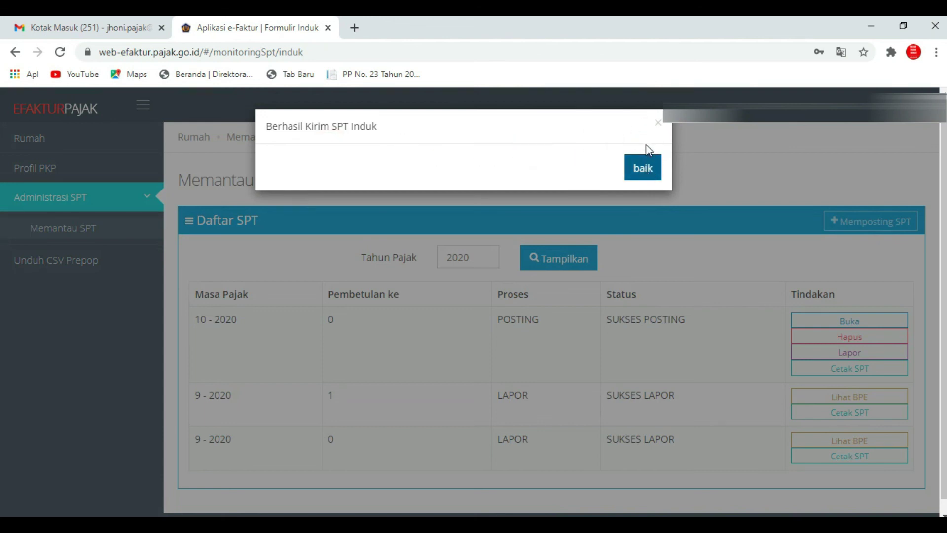
pyautogui.click(641, 166)
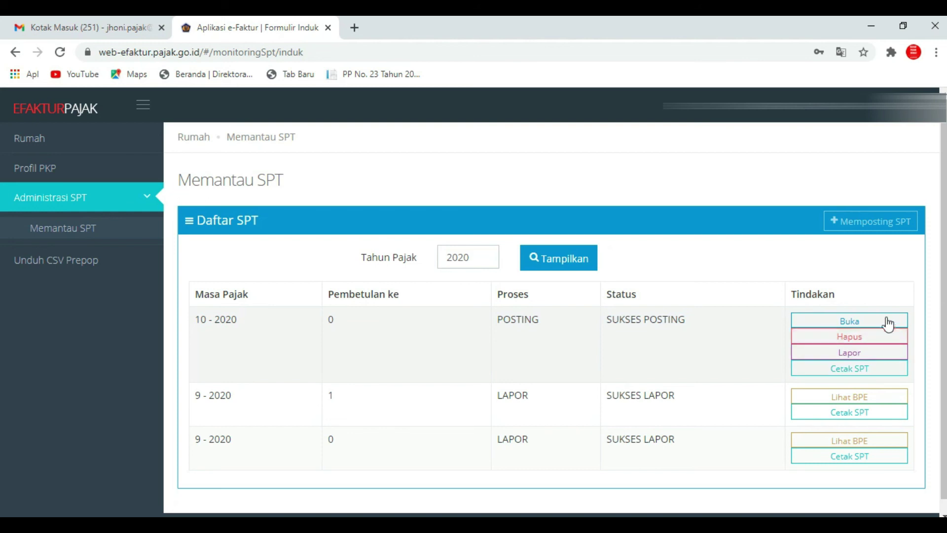
# Start the Lapor action for the 10-2020 SPT and check line D of Bagian II in the desktop e-Faktur.
pyautogui.click(885, 355)
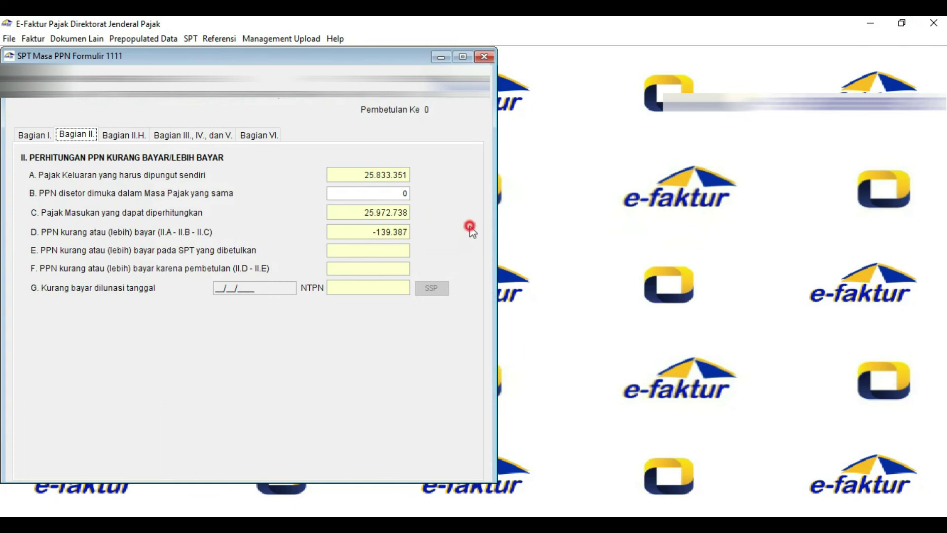
pyautogui.click(424, 227)
pyautogui.click(432, 223)
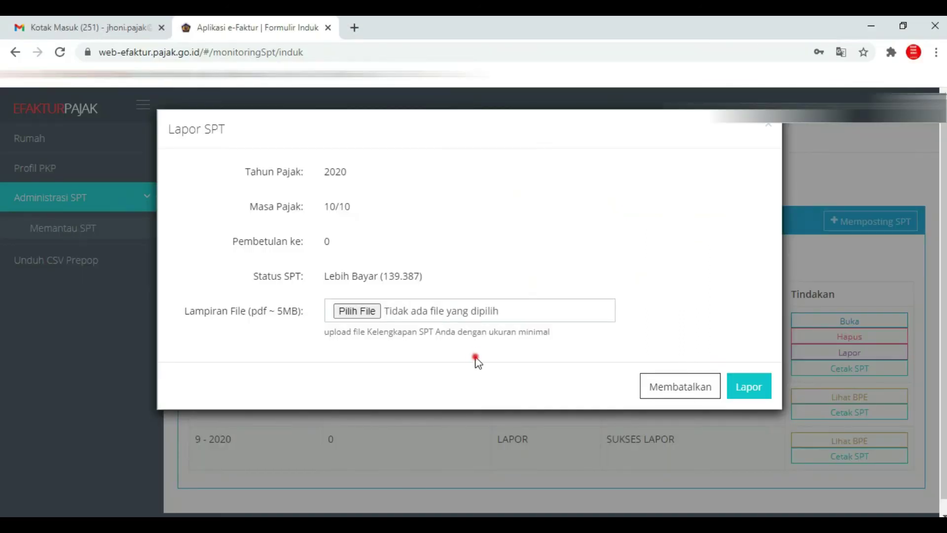
# Return to web e-Faktur and review the tax year, period, correction number, SPT status and attachment field in the Lapor SPT dialog.
pyautogui.click(261, 329)
pyautogui.click(363, 354)
pyautogui.moveTo(475, 351); pyautogui.dragTo(482, 351)
pyautogui.click(662, 328)
pyautogui.click(729, 321)
pyautogui.click(740, 323)
pyautogui.click(740, 322)
pyautogui.click(380, 180)
pyautogui.click(349, 214)
pyautogui.click(364, 244)
pyautogui.click(505, 270)
pyautogui.click(445, 279)
pyautogui.click(505, 280)
pyautogui.click(650, 299)
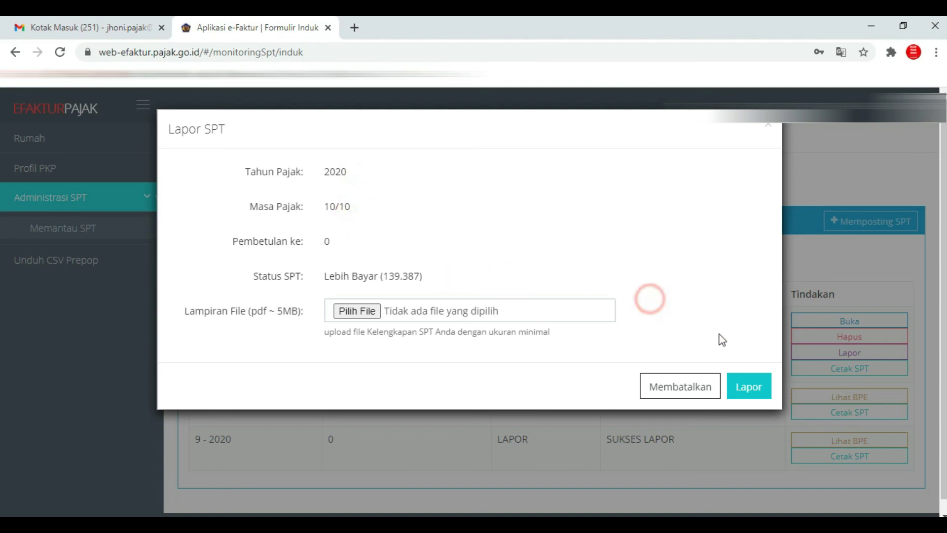
# Report the 10-2020 SPT without an attachment file and dismiss the result message.
pyautogui.click(767, 389)
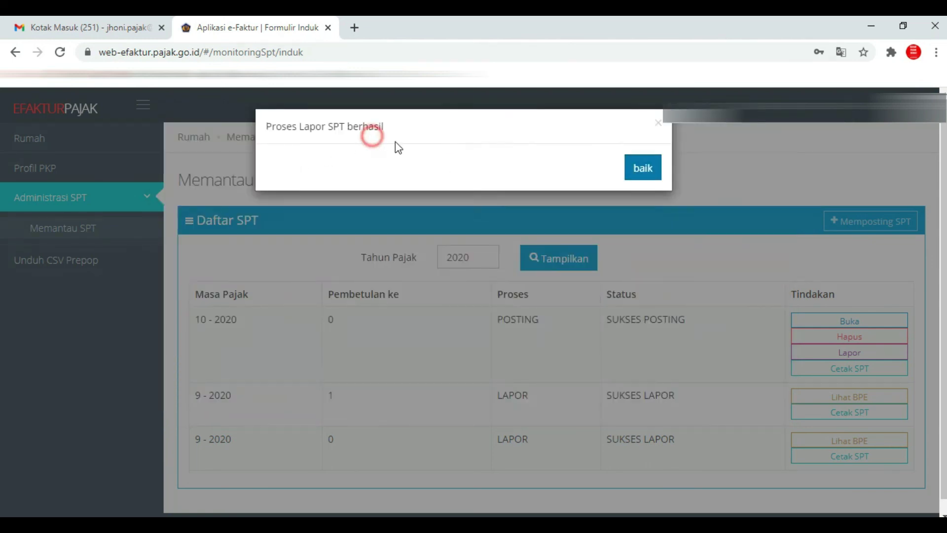
pyautogui.click(652, 171)
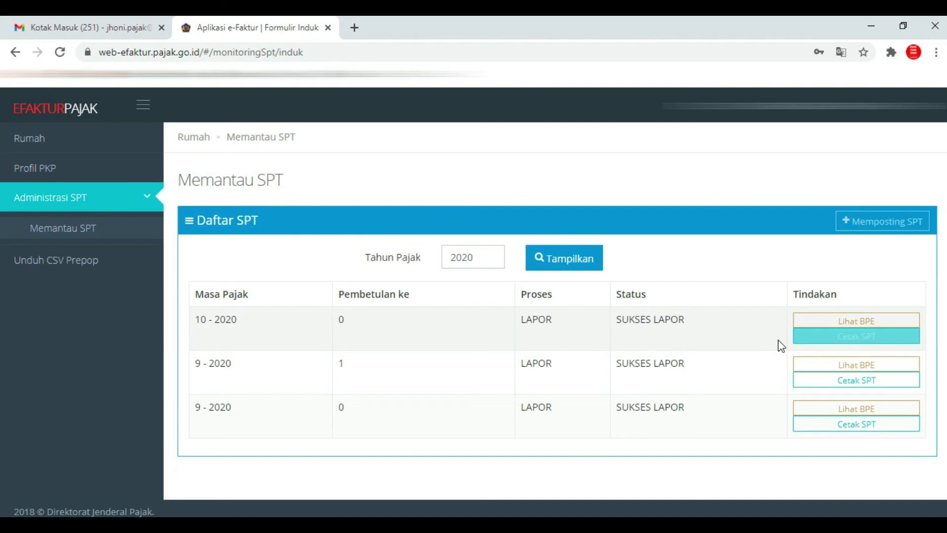
# Download the printable PDF of the reported 10-2020 SPT and open the file.
pyautogui.click(850, 337)
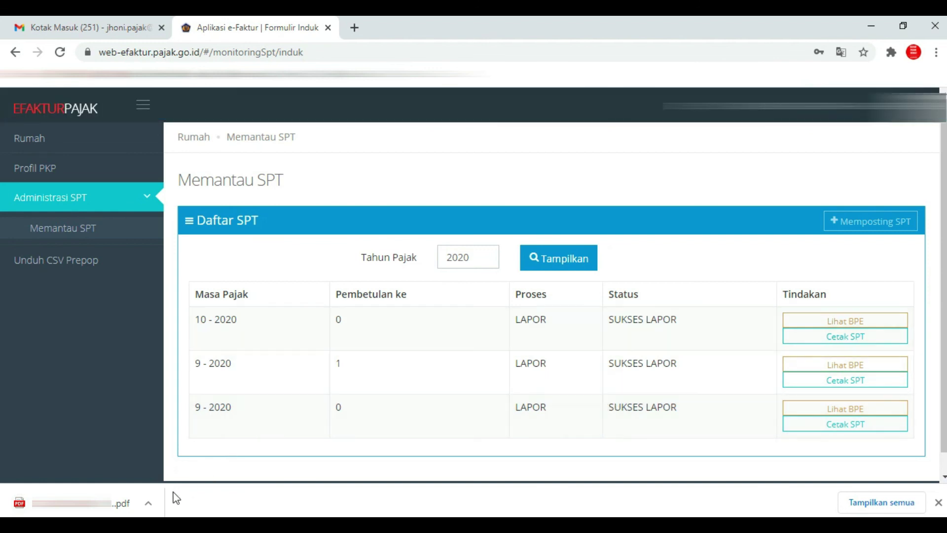
pyautogui.click(150, 504)
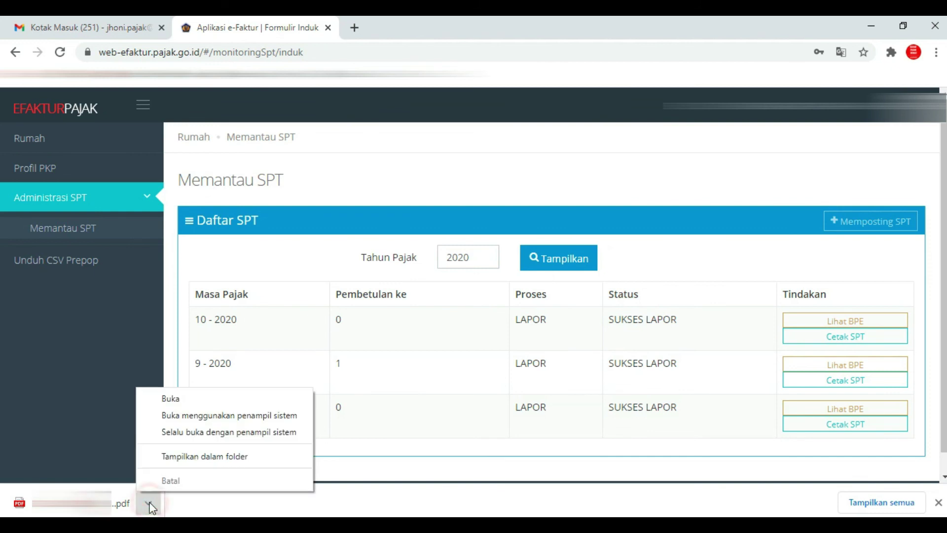
pyautogui.click(178, 398)
# Check the PPN kurang atau (lebih) bayar amount on line II.D of the Formulir 1111 PDF.
pyautogui.click(811, 323)
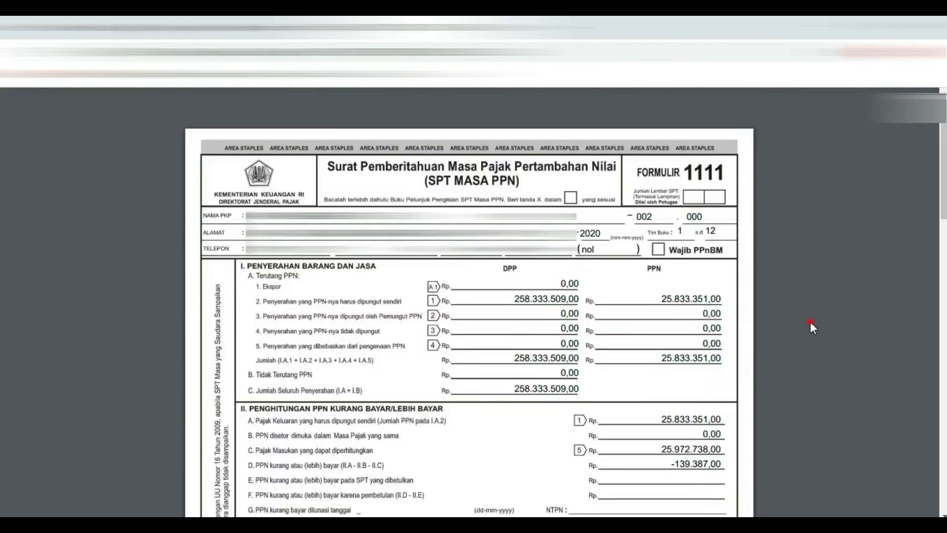
pyautogui.click(728, 464)
pyautogui.click(835, 467)
pyautogui.click(723, 462)
pyautogui.click(821, 463)
pyautogui.click(743, 464)
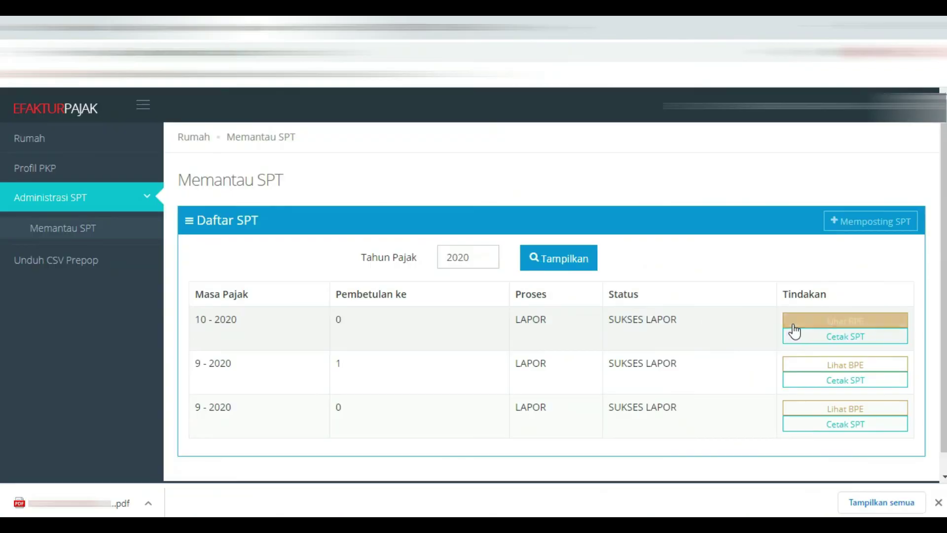
# Return to the SPT list, view the 10-2020 electronic receipt (BPE), and check its tax year, period, SPT type, status and Nominal.
pyautogui.click(791, 323)
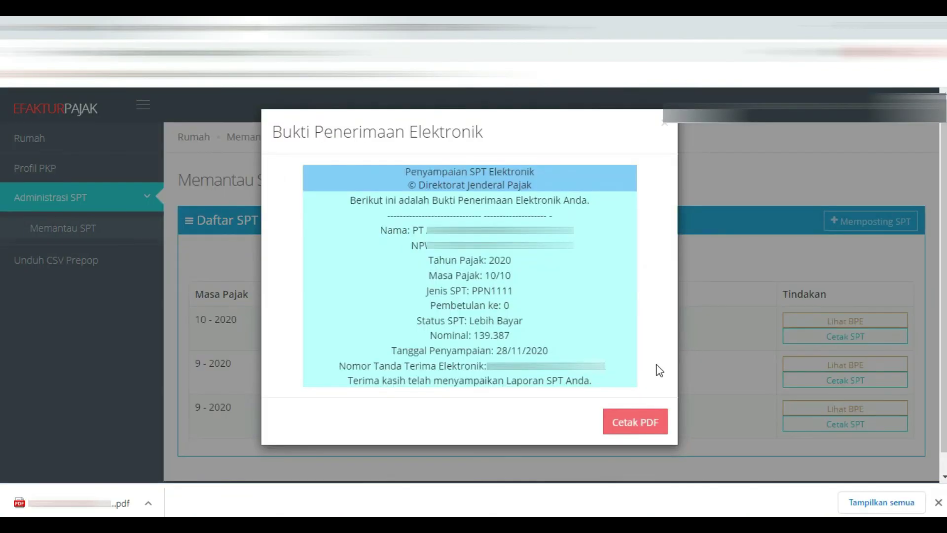
pyautogui.click(547, 258)
pyautogui.click(532, 270)
pyautogui.click(534, 287)
pyautogui.click(534, 316)
pyautogui.click(533, 335)
pyautogui.click(526, 337)
pyautogui.click(546, 338)
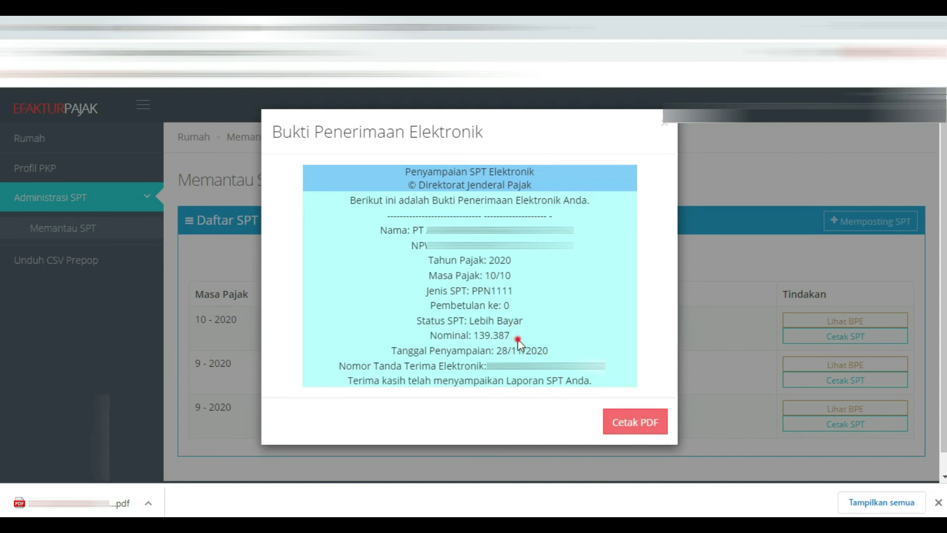
# Examine the Nominal line of the Bukti Penerimaan Elektronik for the reported overpayment amount.
pyautogui.click(529, 338)
pyautogui.click(533, 340)
pyautogui.click(590, 341)
pyautogui.click(650, 391)
pyautogui.click(598, 388)
pyautogui.click(533, 337)
pyautogui.click(521, 338)
pyautogui.click(542, 338)
pyautogui.click(526, 338)
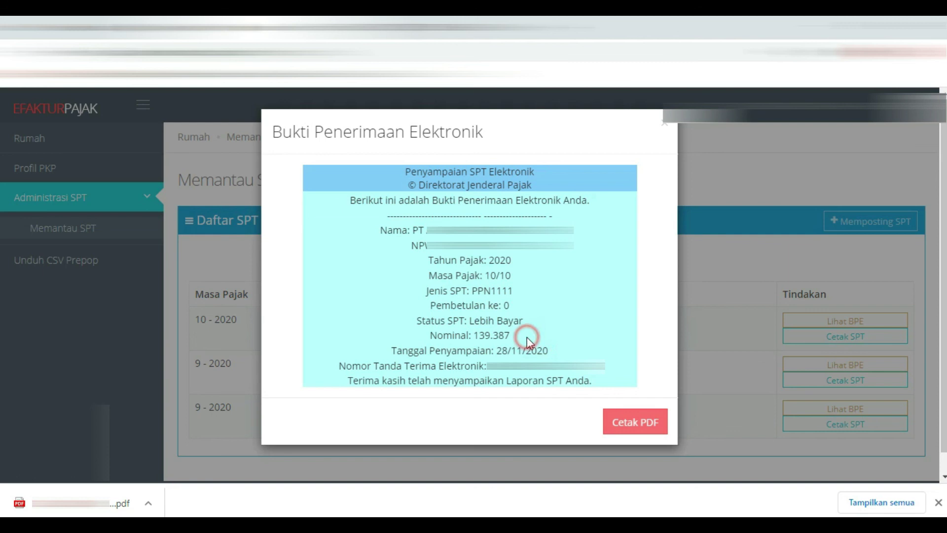
pyautogui.click(514, 338)
pyautogui.click(529, 339)
pyautogui.click(559, 340)
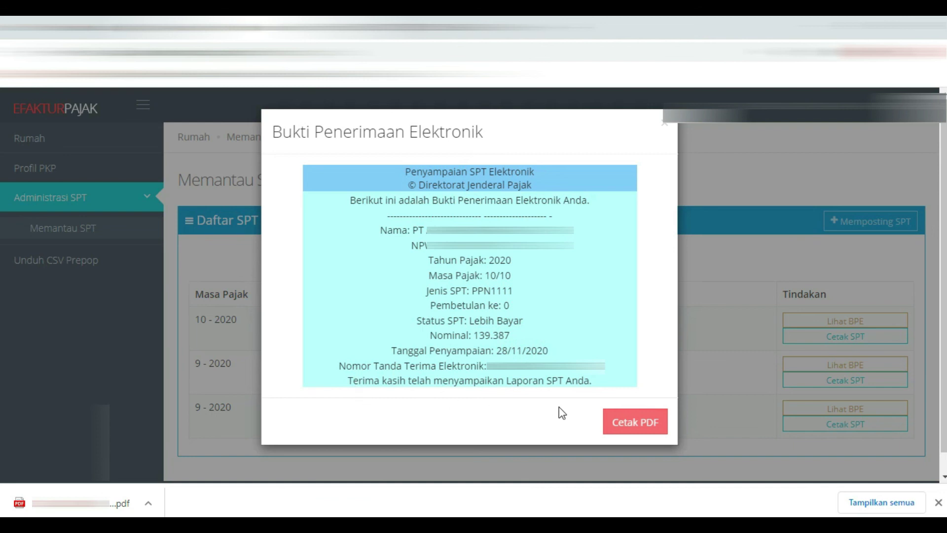